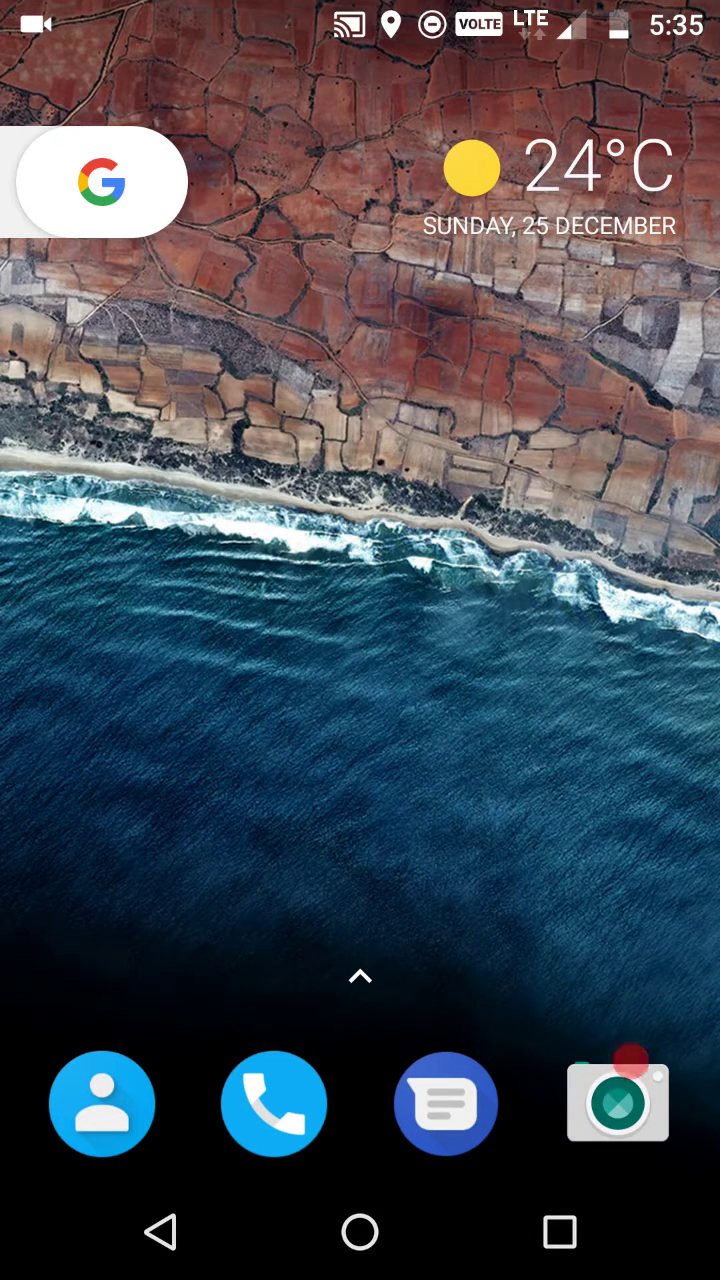
Step: Open the Pixel Launcher app drawer, return home, and swipe between the home pages
left_click(630, 1059)
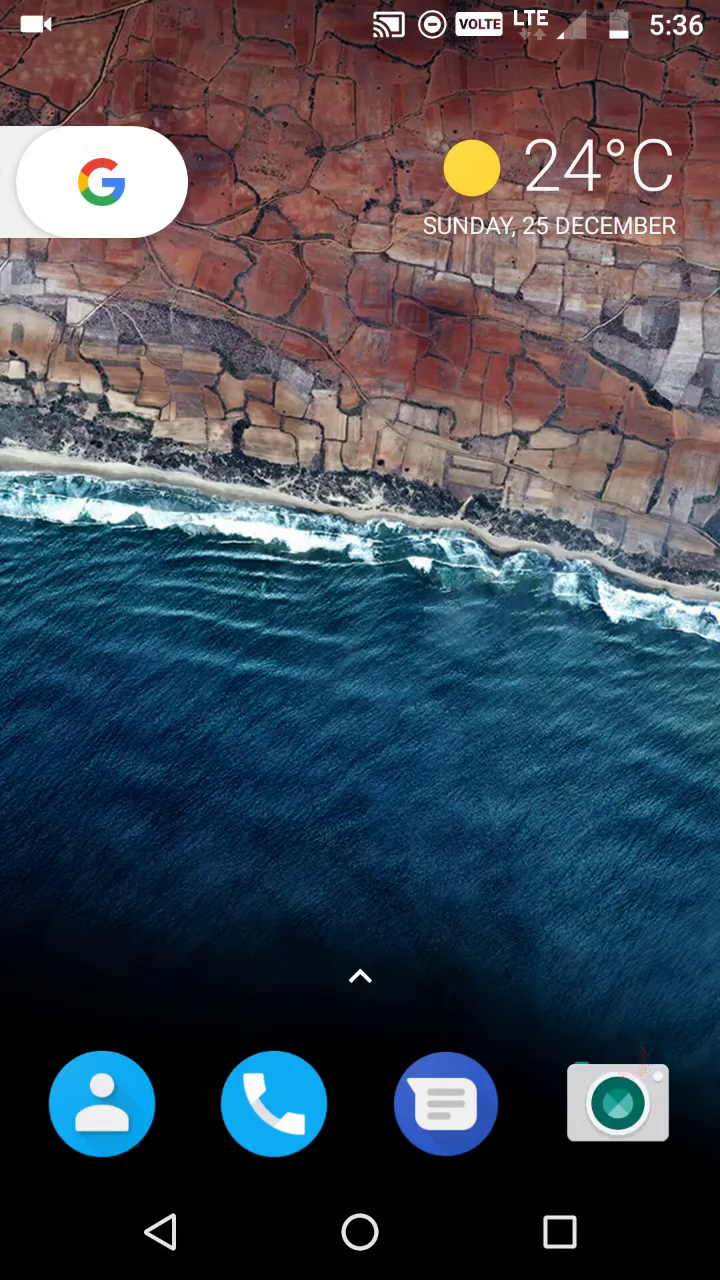
left_click_drag(360, 980, 360, 400)
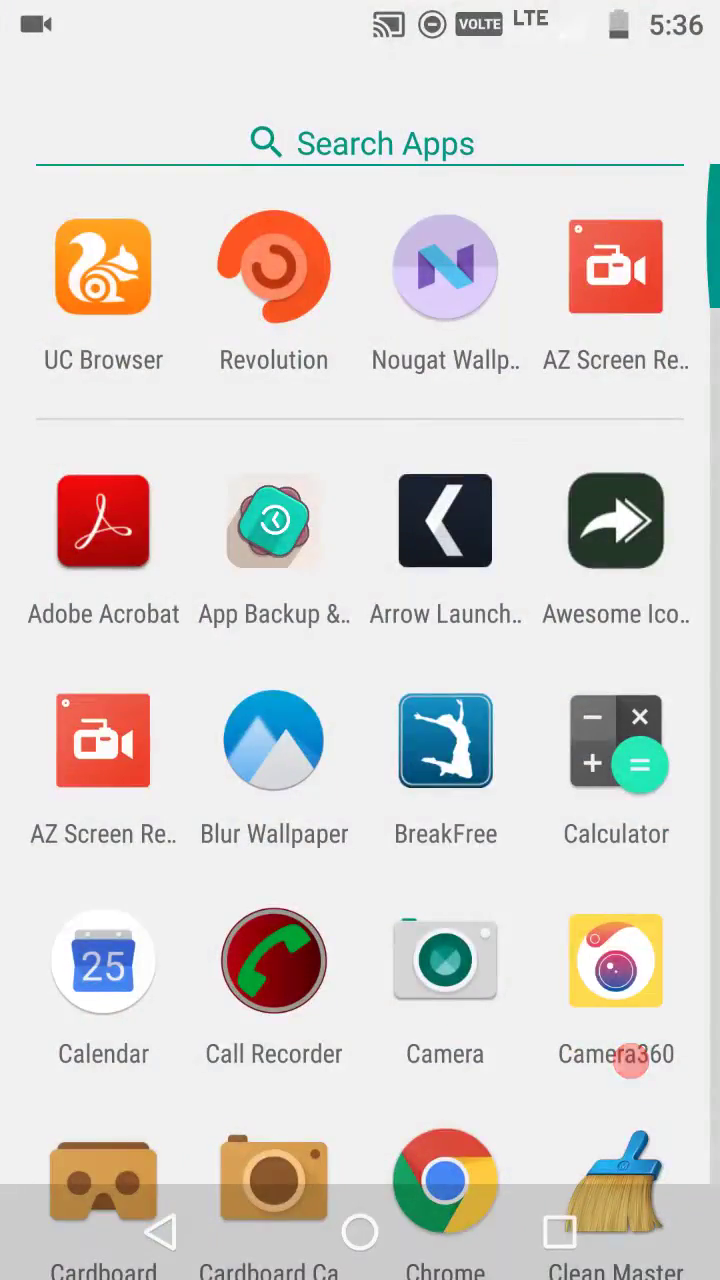
left_click(360, 1232)
left_click_drag(600, 700, 150, 700)
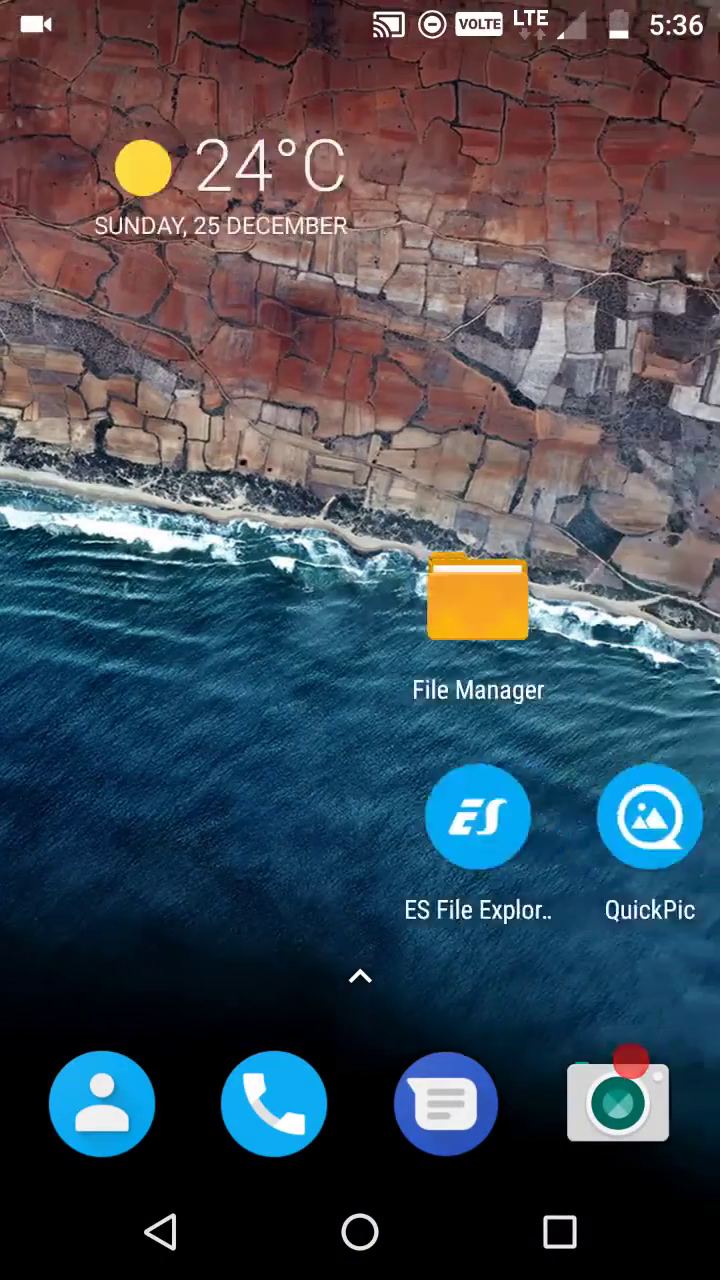
mouse_move(600, 700)
left_mouse_down()
mouse_move(150, 700)
mouse_move(600, 700)
left_mouse_up()
left_click_drag(150, 700, 600, 700)
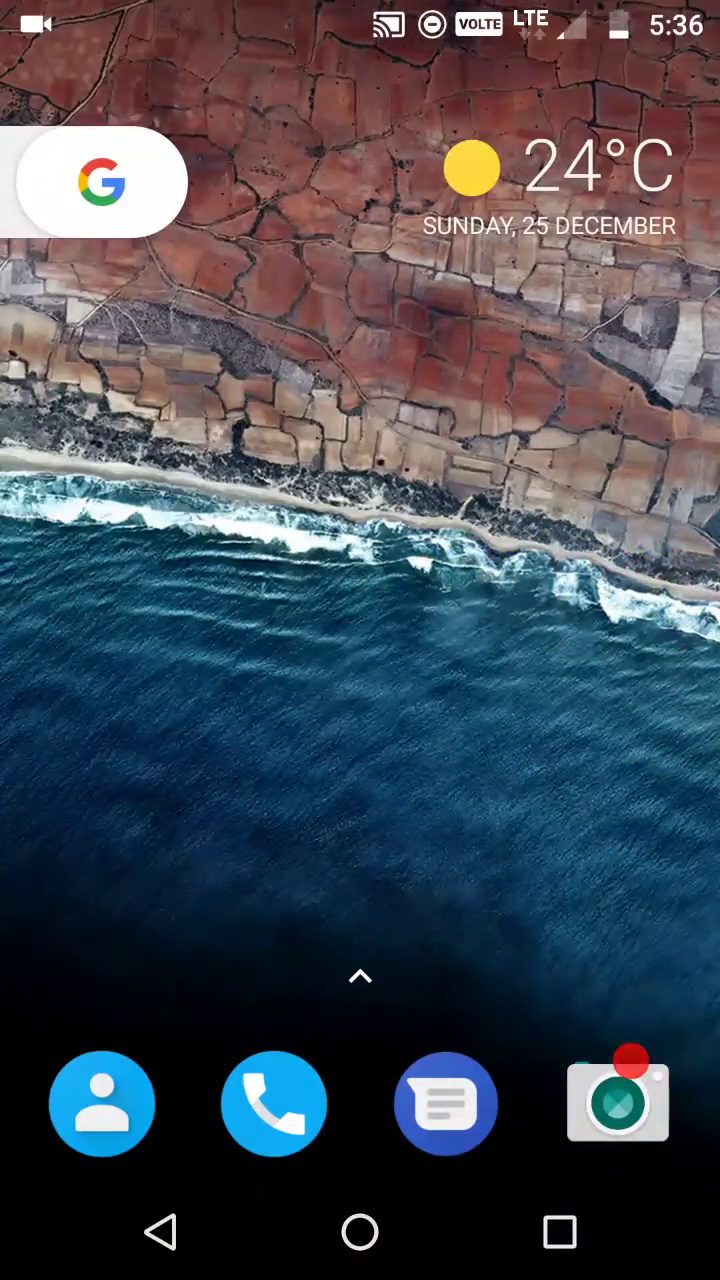
Step: Peek at the app list again, then bring back the Home launcher settings from Recents
left_click_drag(360, 10, 360, 600)
left_click_drag(360, 700, 360, 100)
left_click_drag(360, 1000, 360, 300)
left_click_drag(360, 400, 360, 1000)
left_click(560, 1232)
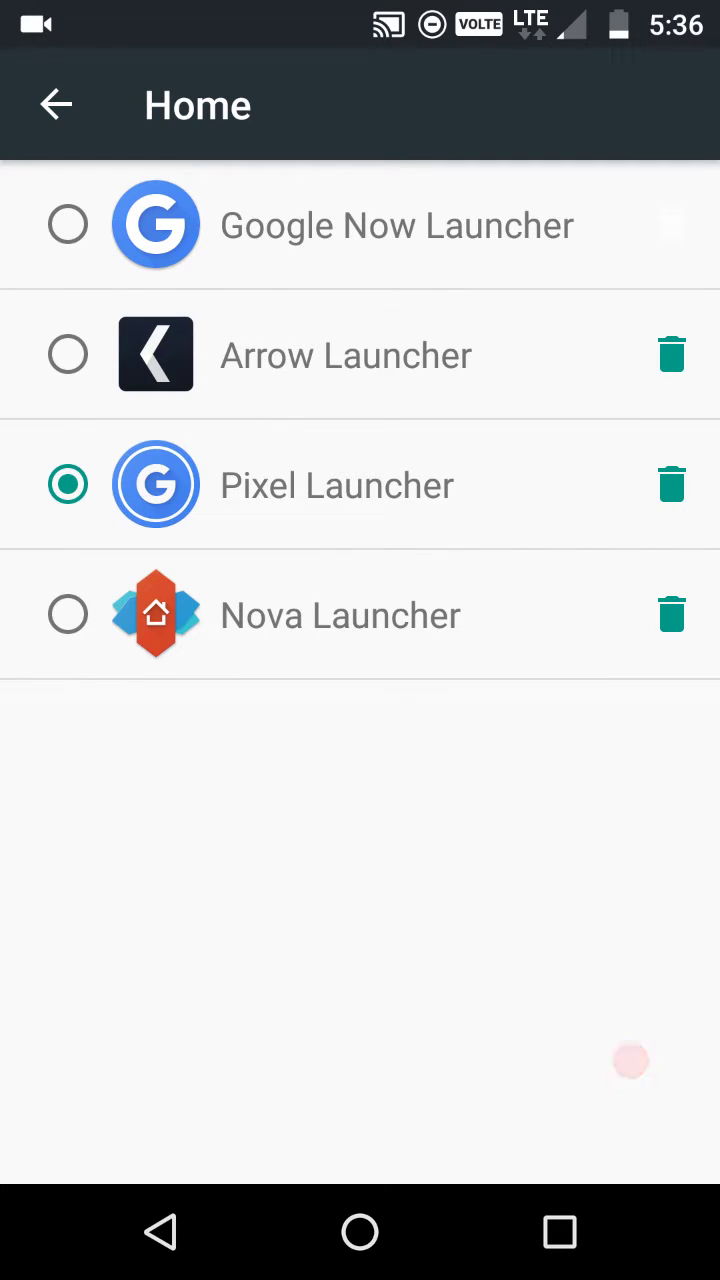
Step: Leave Home settings with Pixel Launcher still default and open the app drawer
left_click(360, 1232)
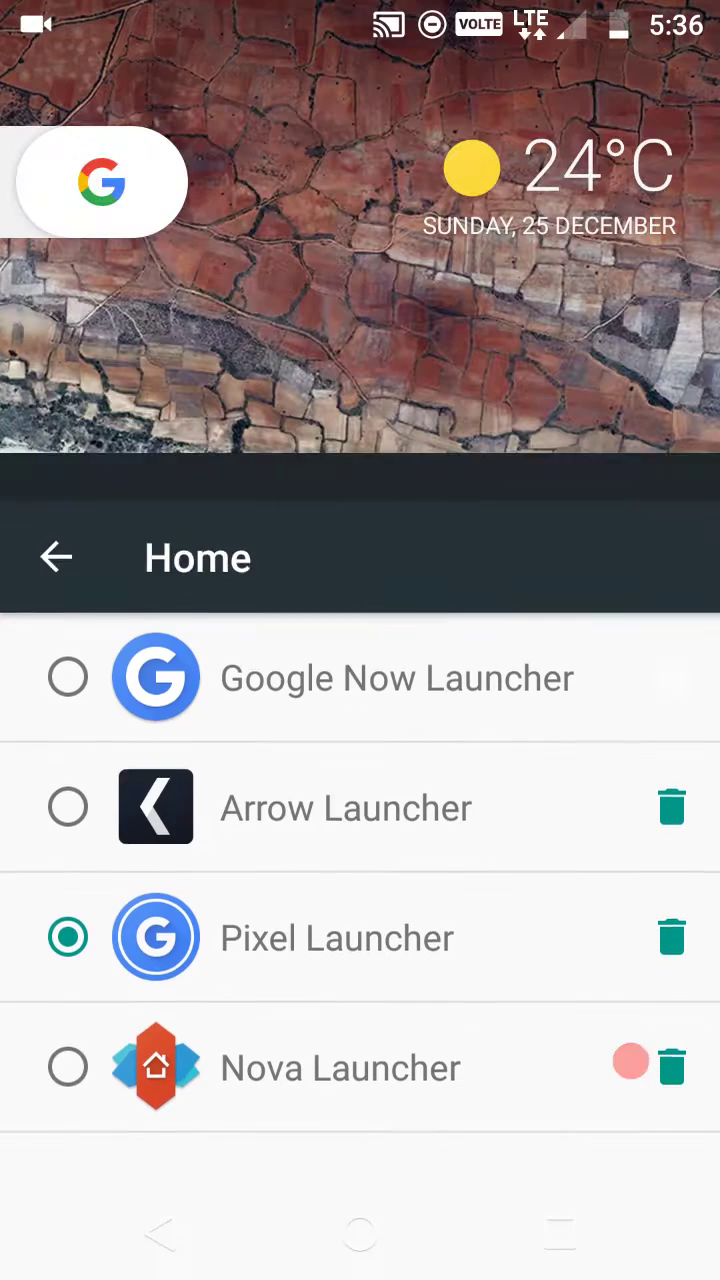
left_click_drag(360, 1000, 360, 400)
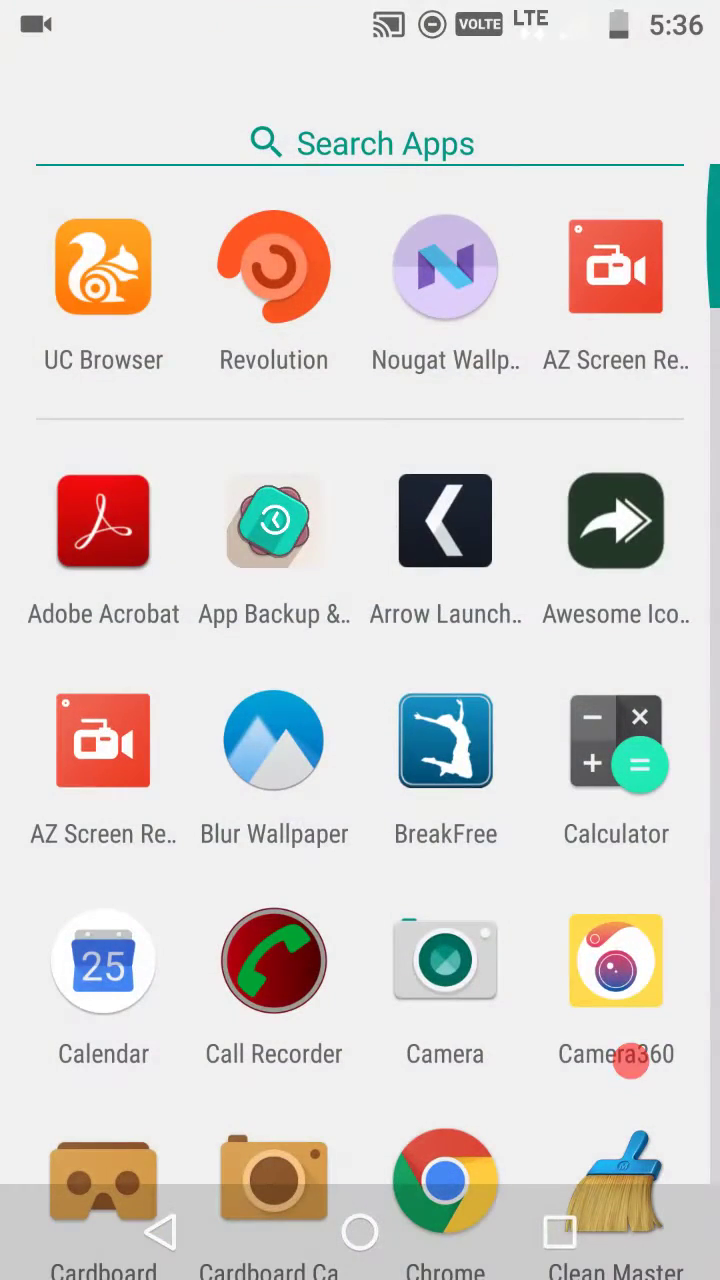
Step: Find Chrome by searching 'Ch', search the web for Pixel Launcher, and open the APKMirror result
left_click(360, 143)
type("Ch")
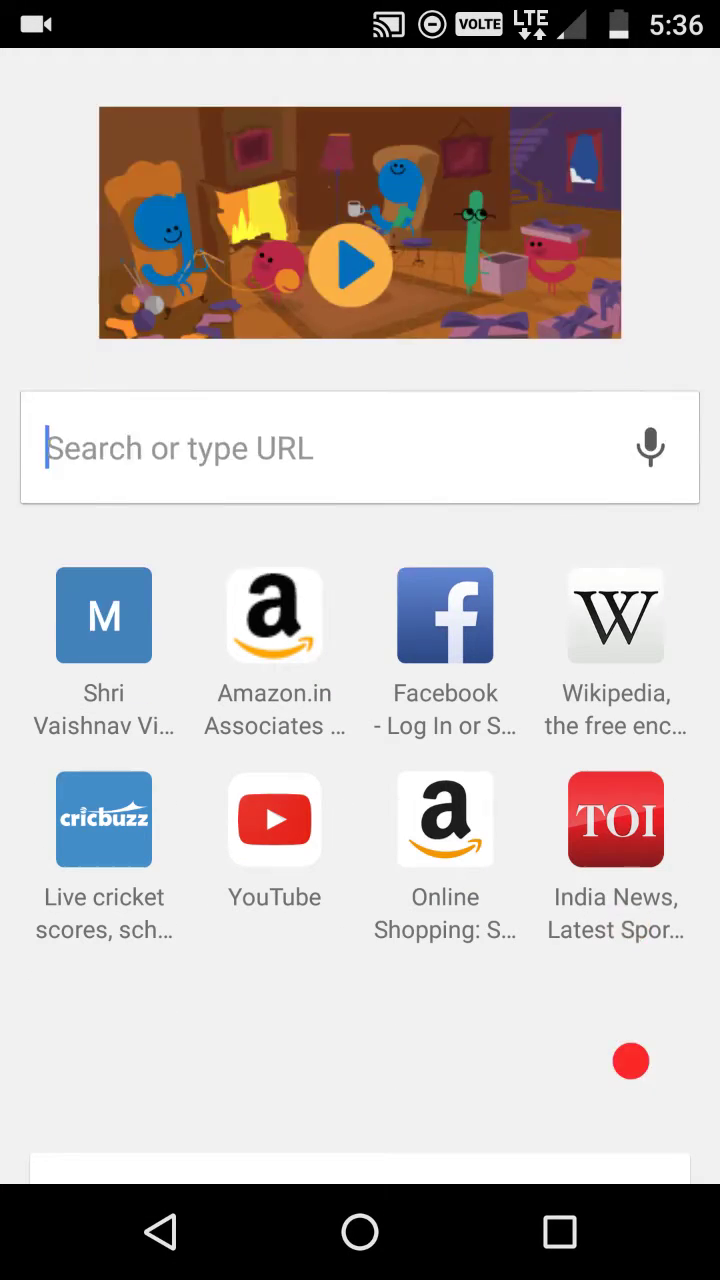
left_click(360, 448)
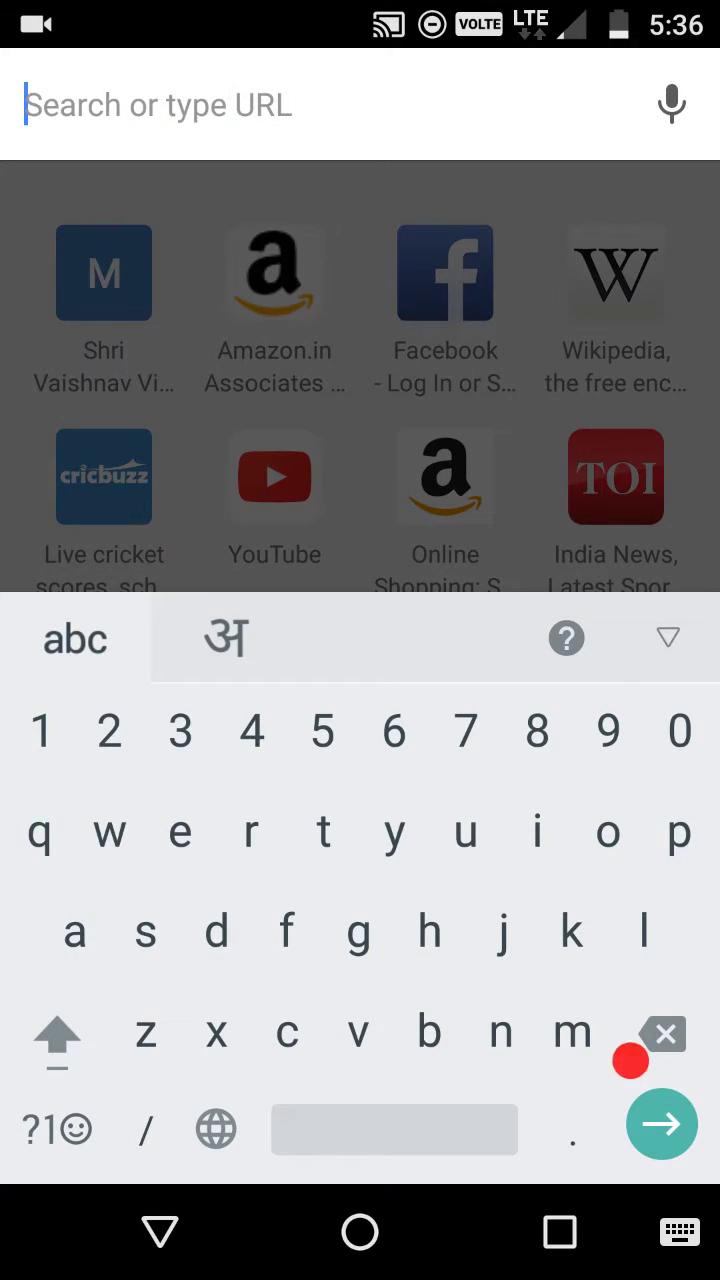
type("pixl")
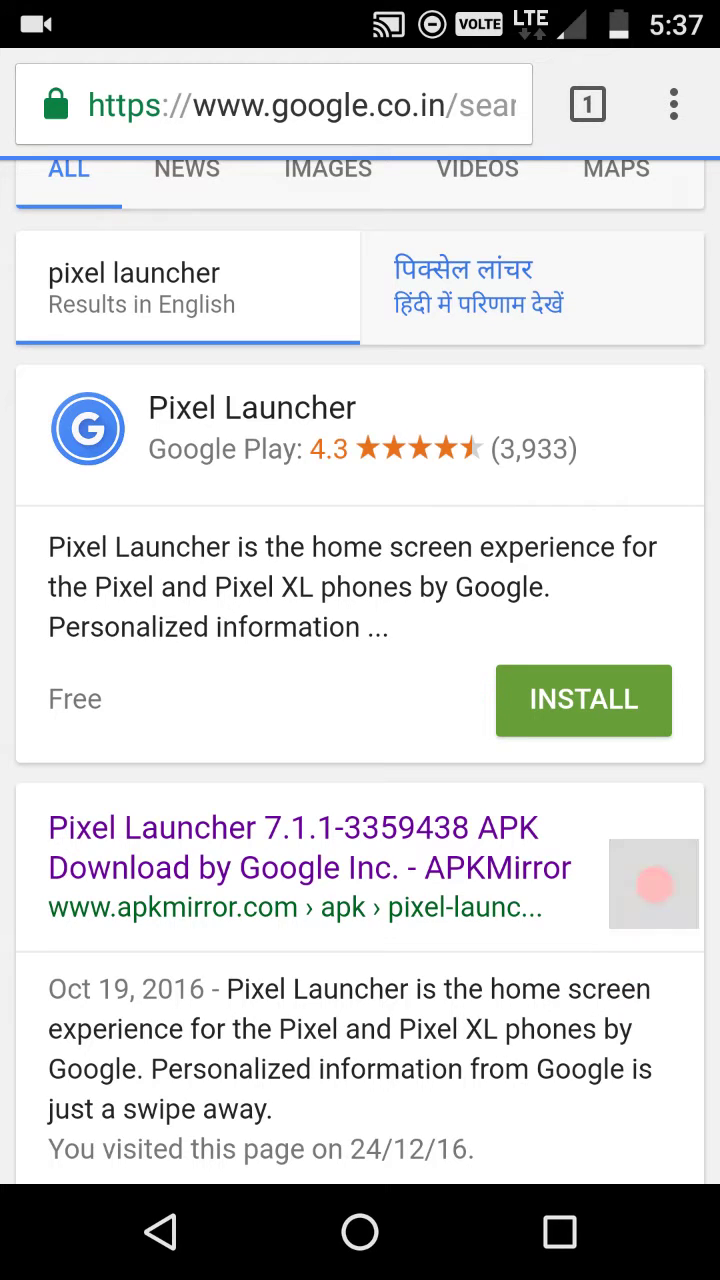
left_click(657, 855)
scroll(657, 900, "down", 2)
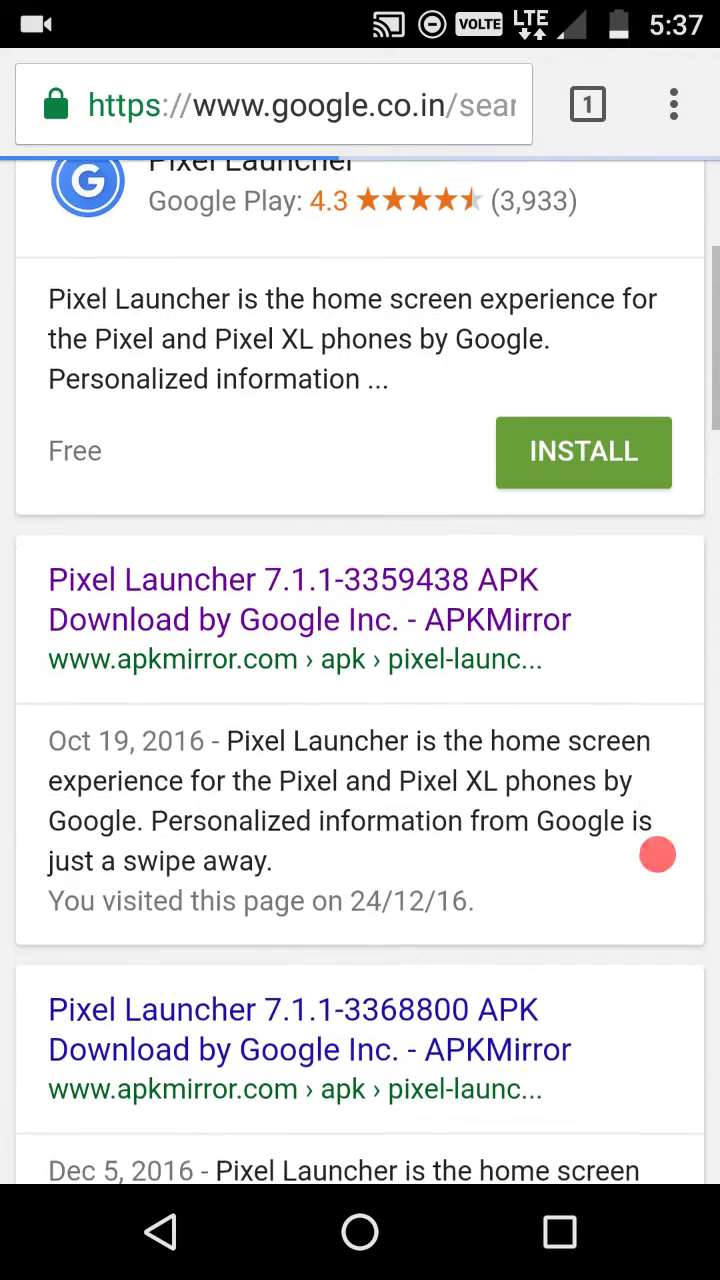
left_click(657, 854)
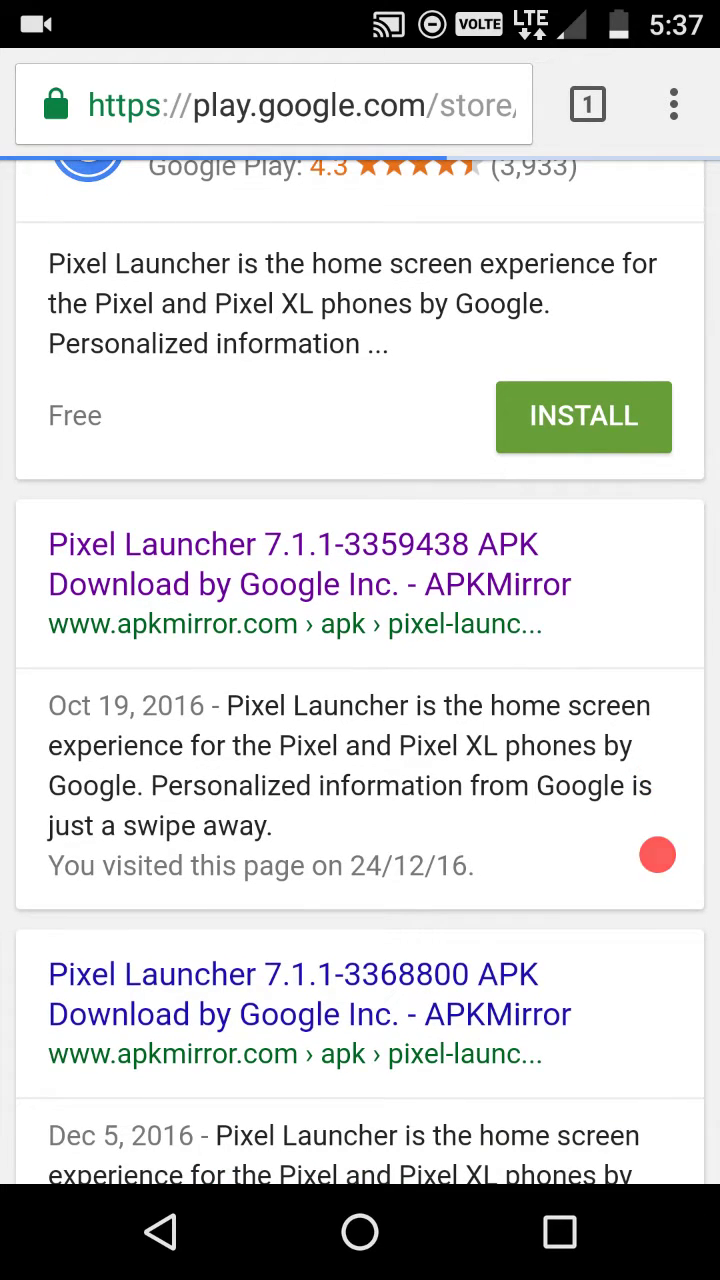
left_click(657, 854)
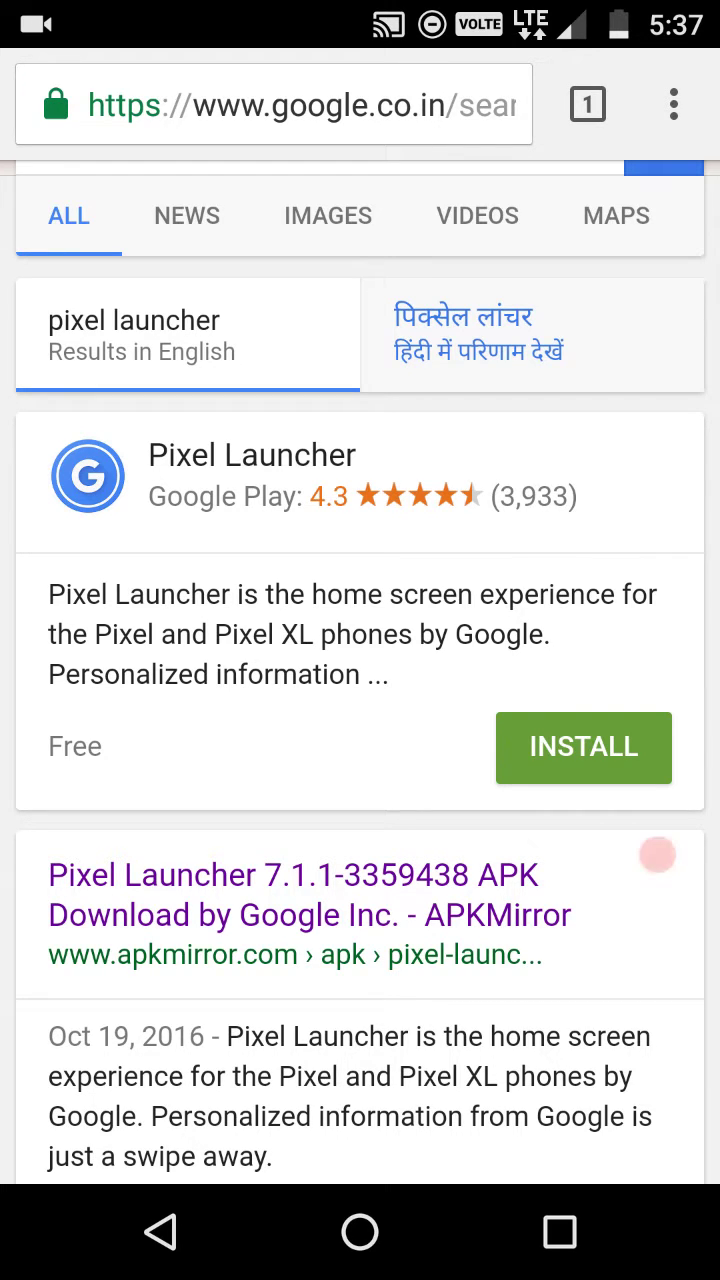
scroll(659, 1094, "down", 2)
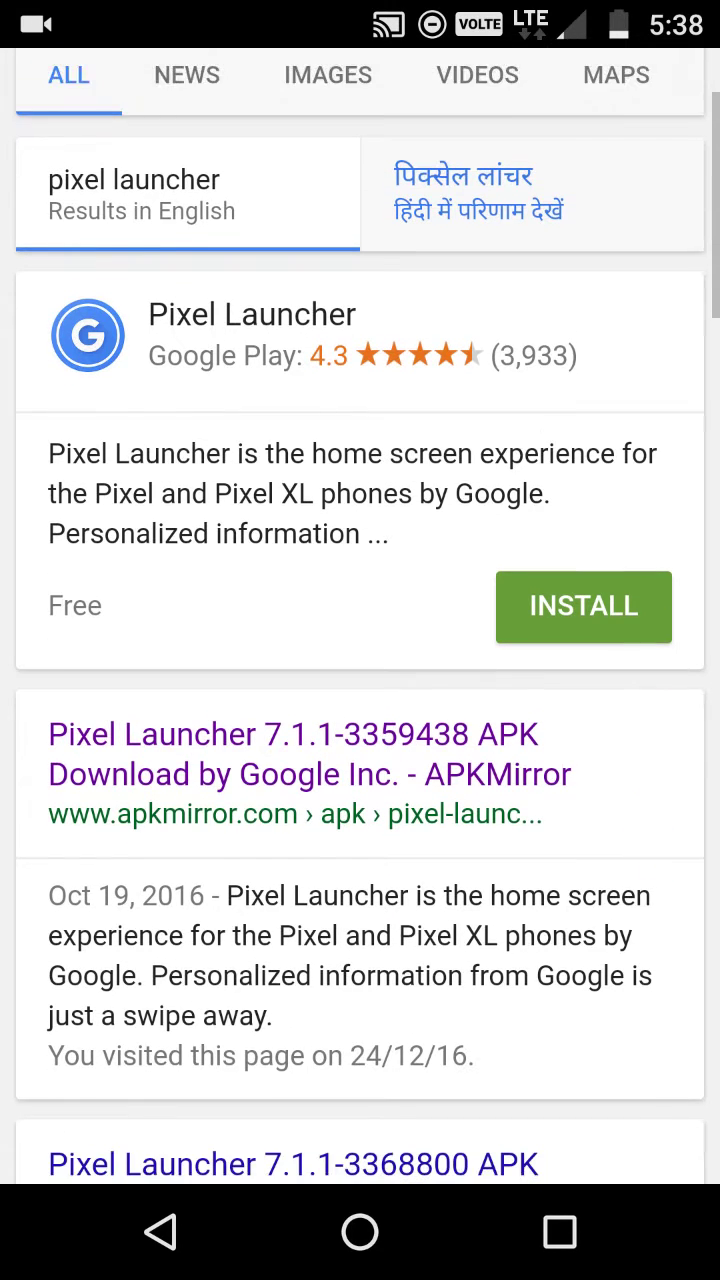
scroll(659, 1008, "down", 3)
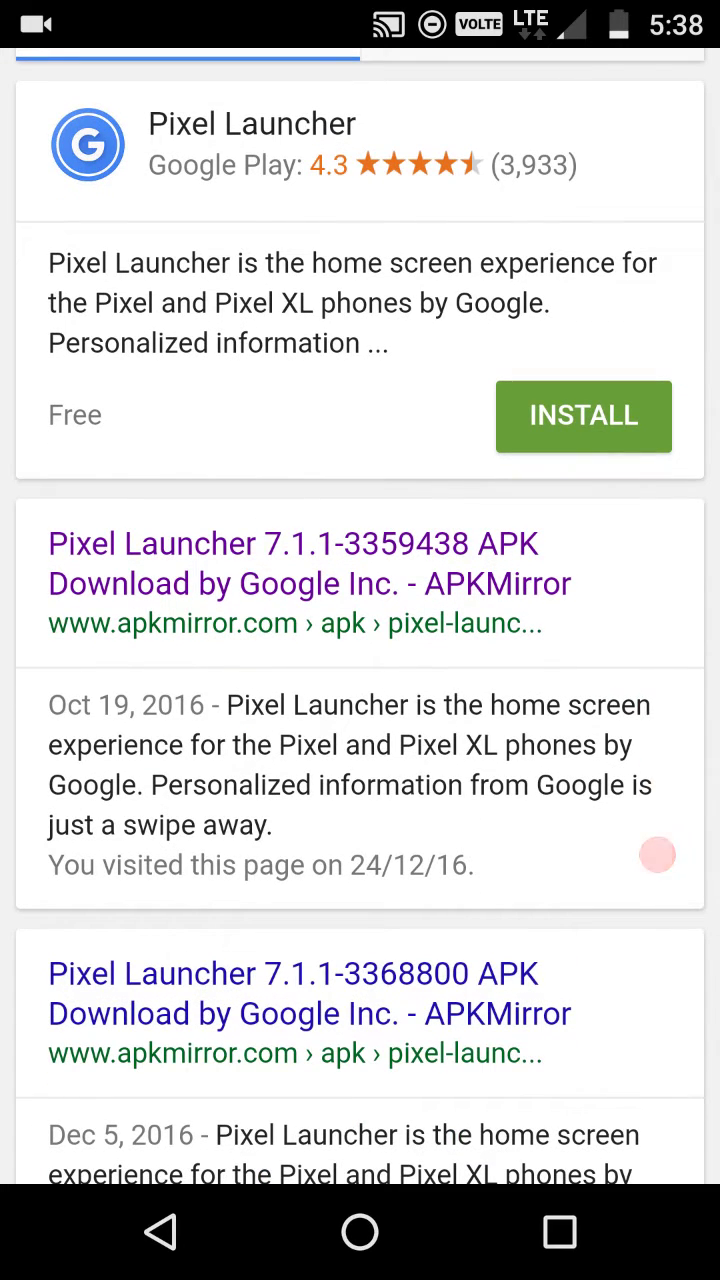
scroll(657, 854, "up", 1)
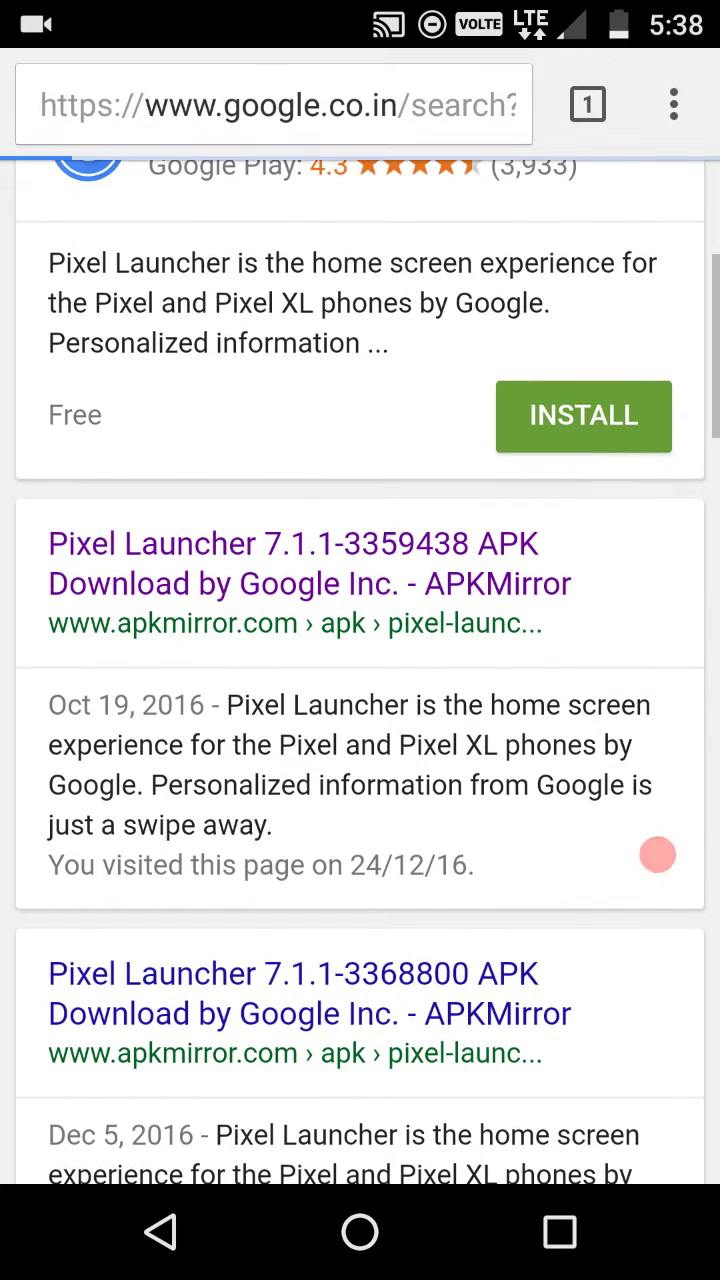
scroll(657, 854, "down", 1)
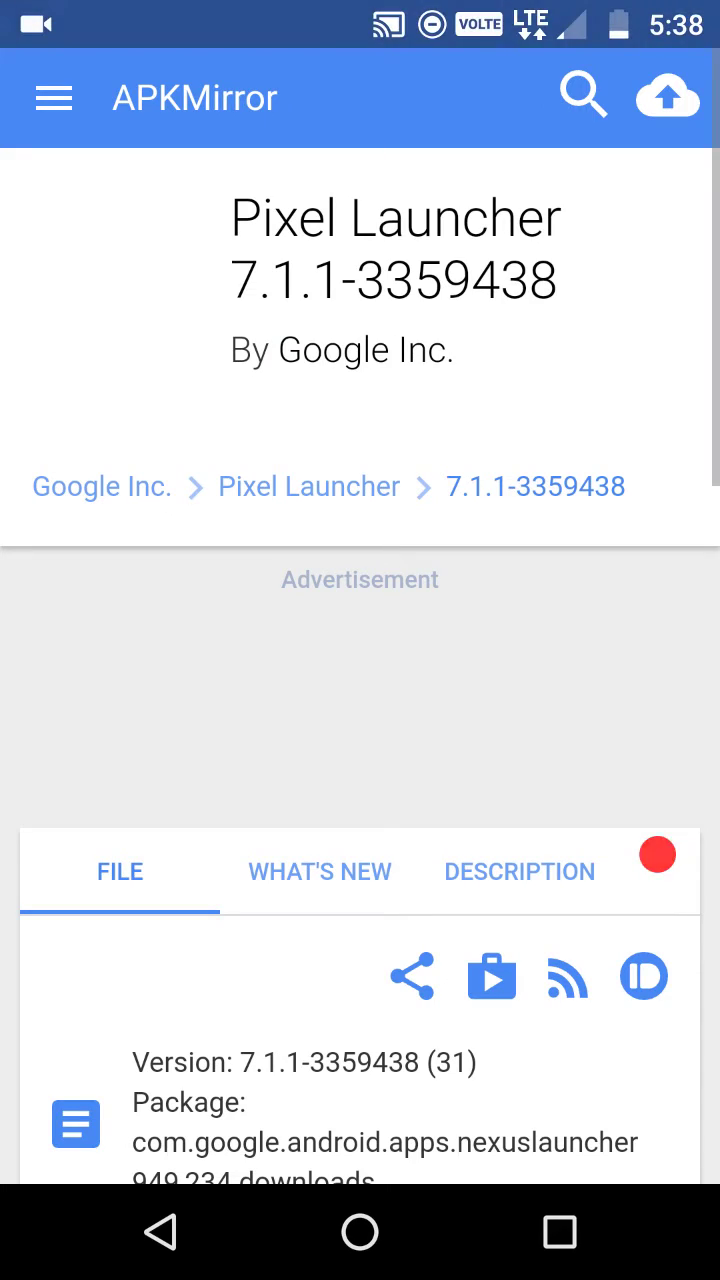
Step: Scroll the APKMirror Pixel Launcher 7.1.1 page to Download APK, then go Home
scroll(657, 854, "down", 10)
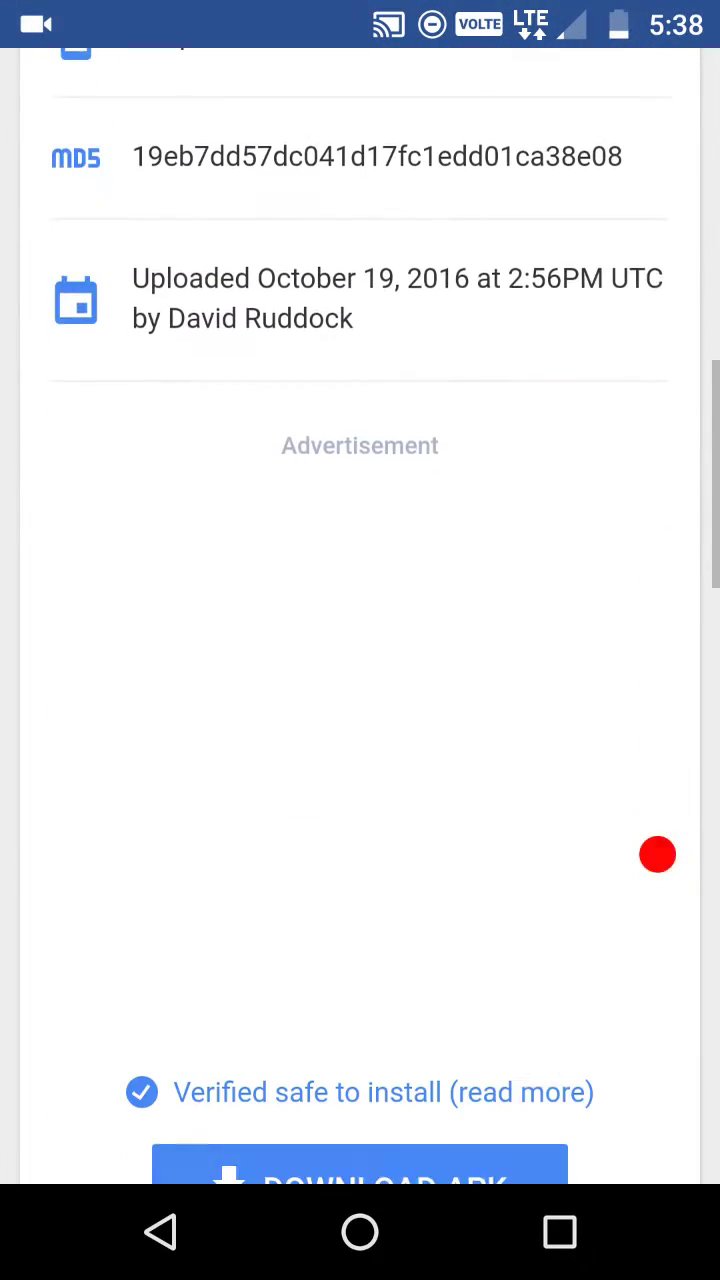
scroll(657, 851, "down", 1)
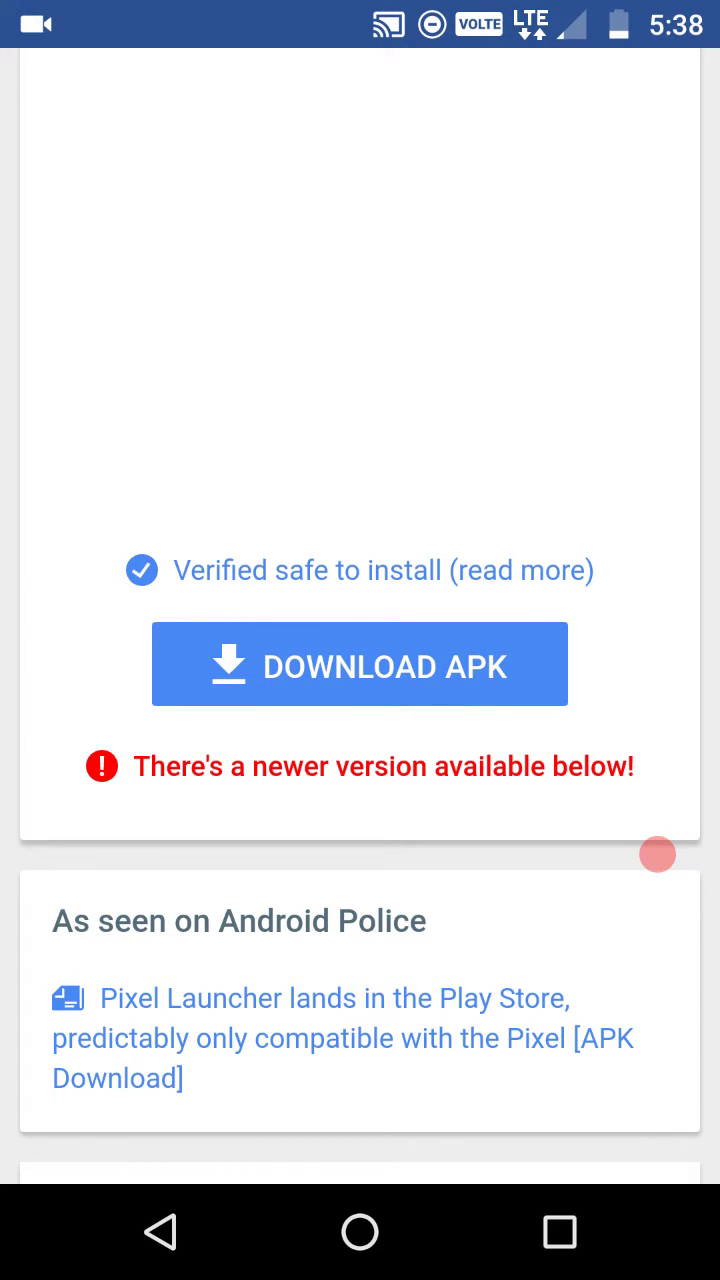
key("Home")
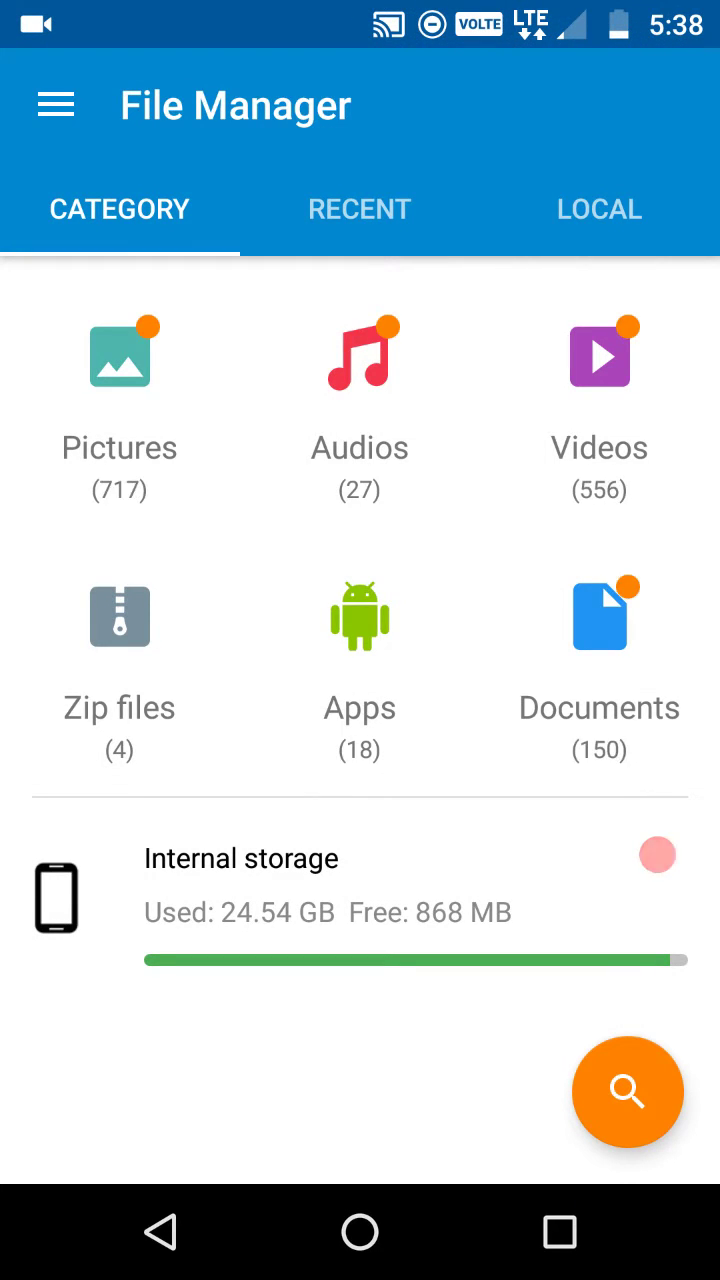
Step: Check the three Pixel Launcher APKs in File Manager's Apps category, then return home
left_click(360, 640)
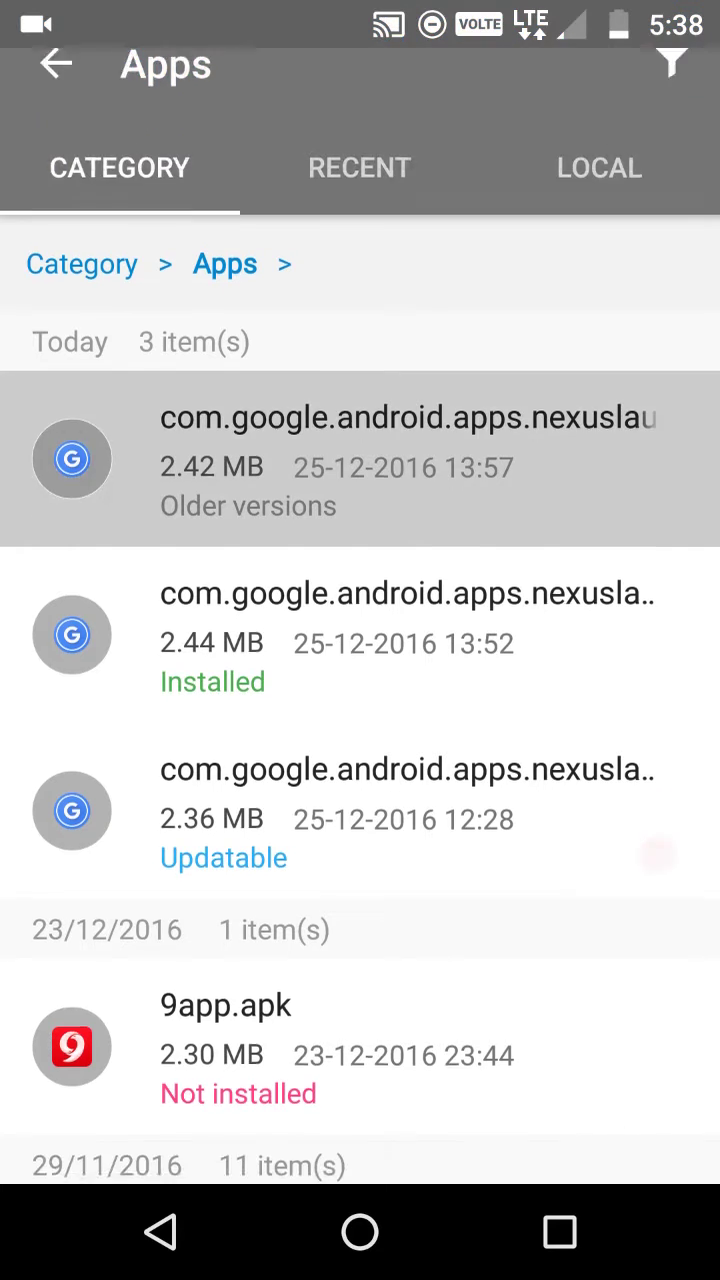
left_click(400, 500)
left_click(400, 492)
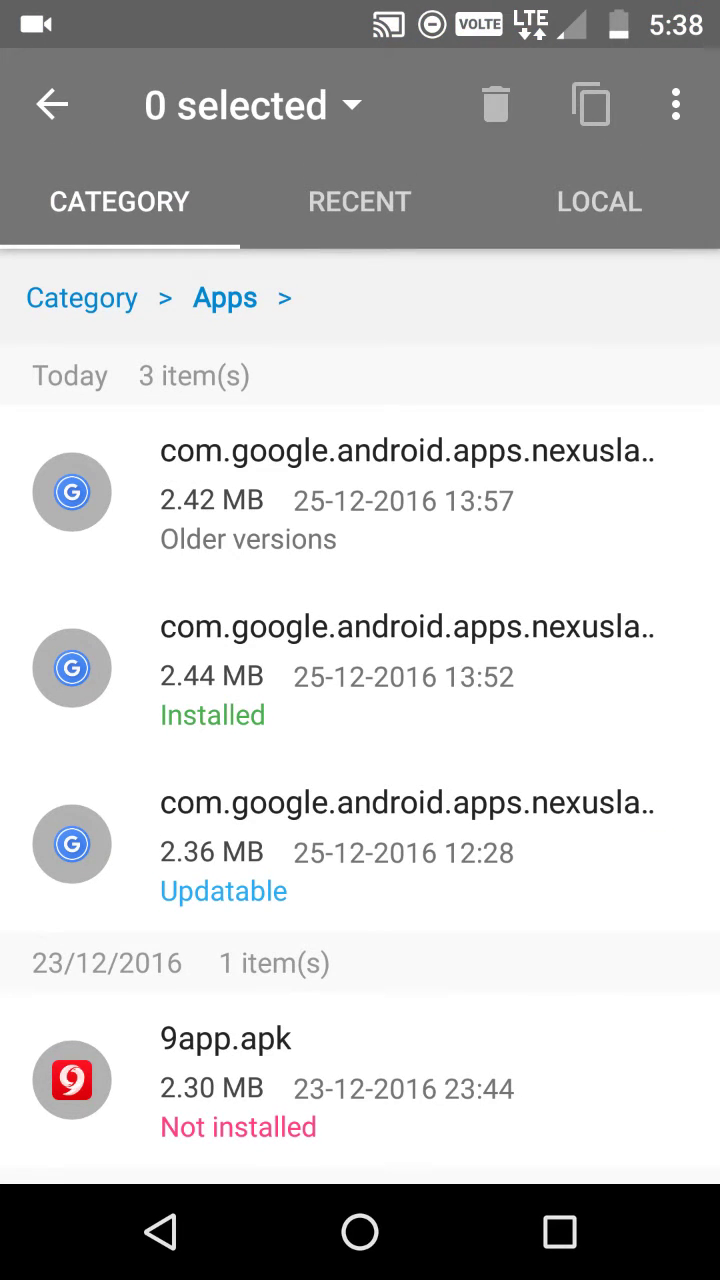
left_click(360, 1232)
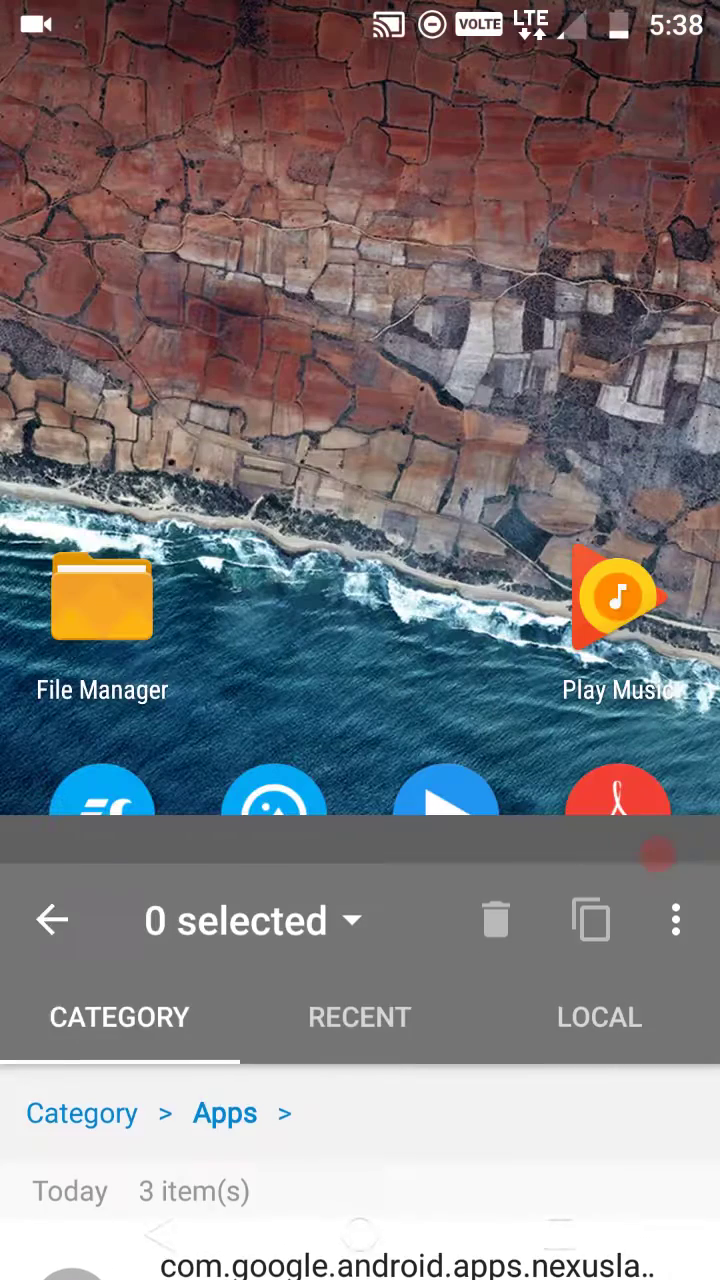
left_click(658, 855)
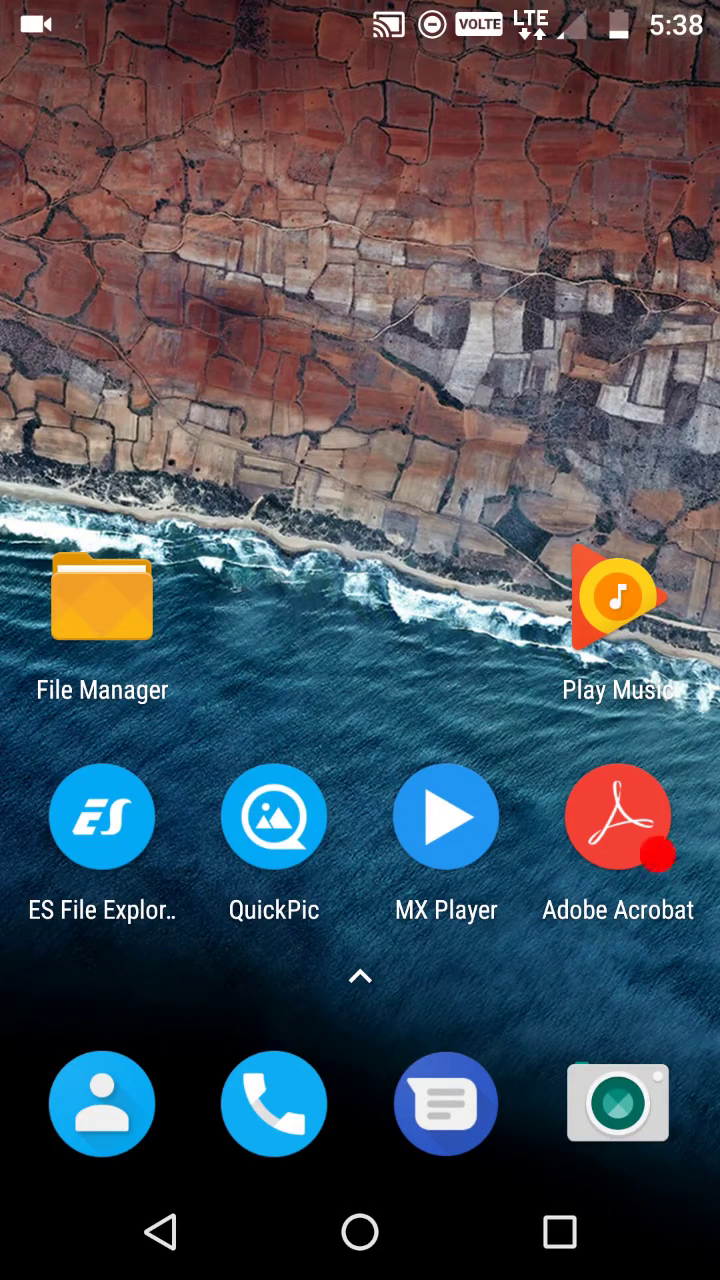
left_click(360, 1232)
Step: Reopen Settings > Home from Recents, keep Pixel Launcher selected, and preview the home pages
left_click(560, 1232)
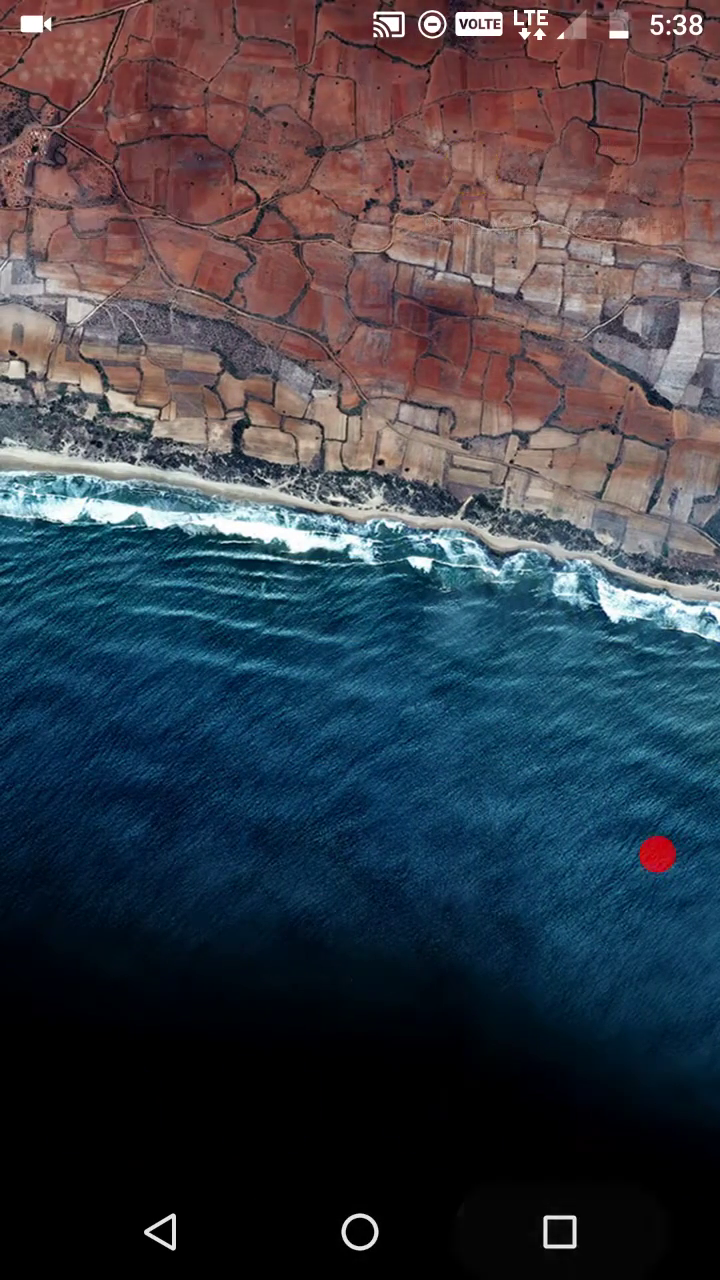
left_click(360, 400)
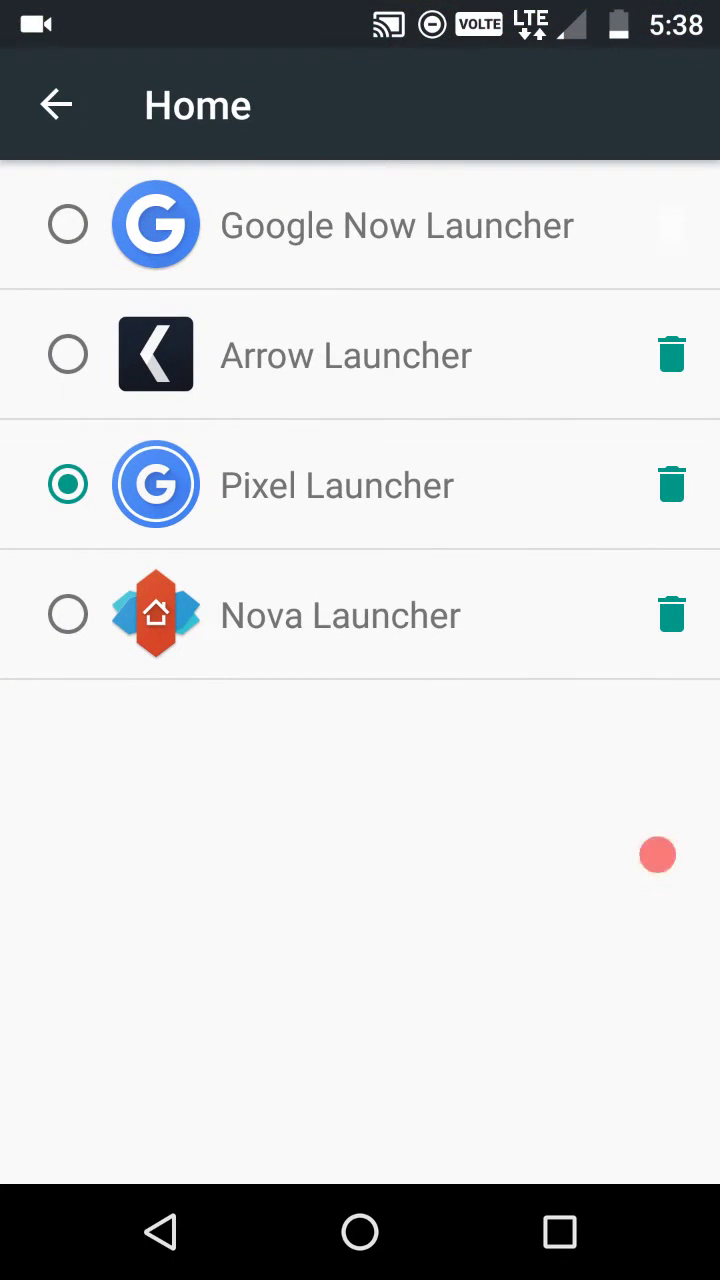
left_click(68, 484)
left_click(360, 1232)
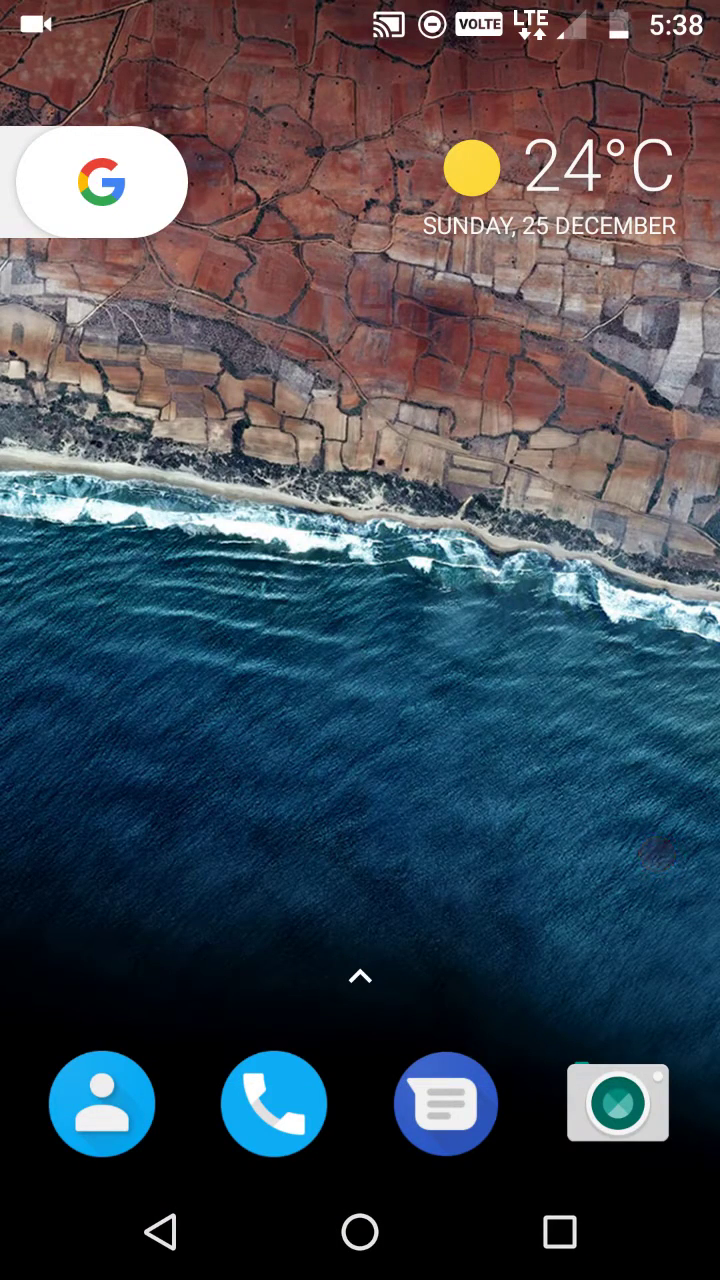
mouse_move(657, 850)
left_mouse_down()
mouse_move(150, 850)
mouse_move(620, 850)
left_mouse_up()
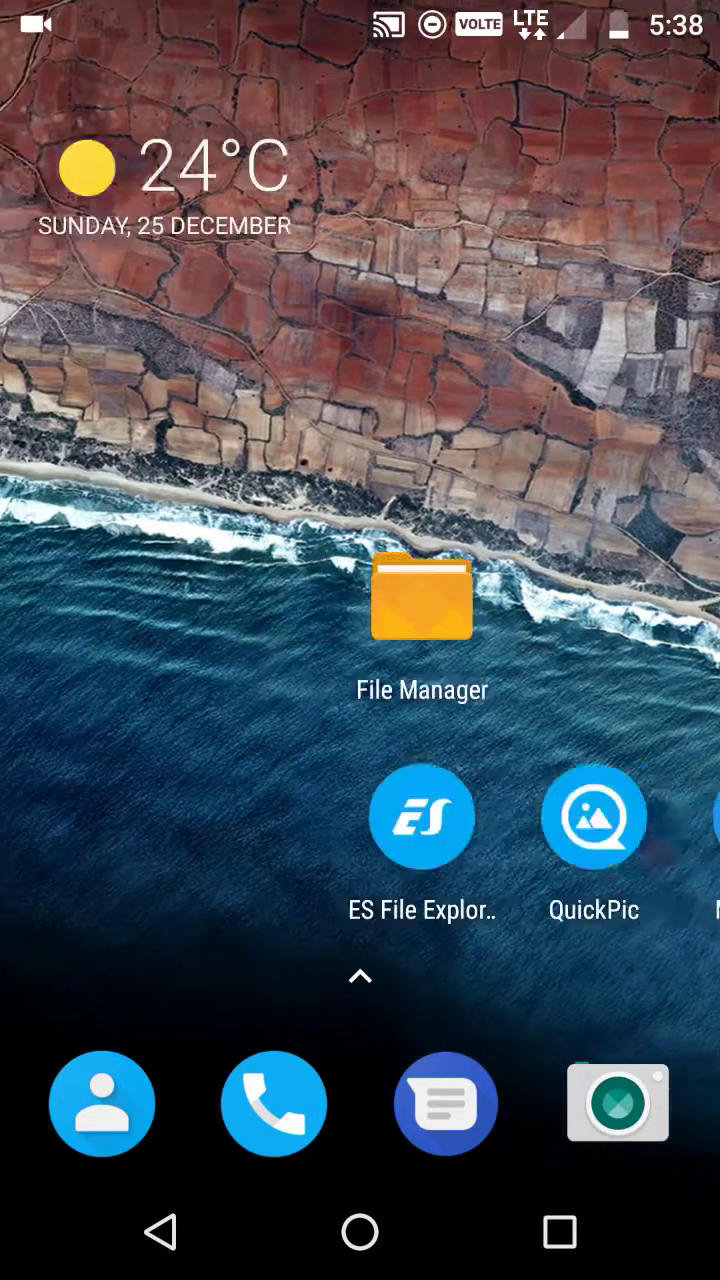
left_click(560, 1232)
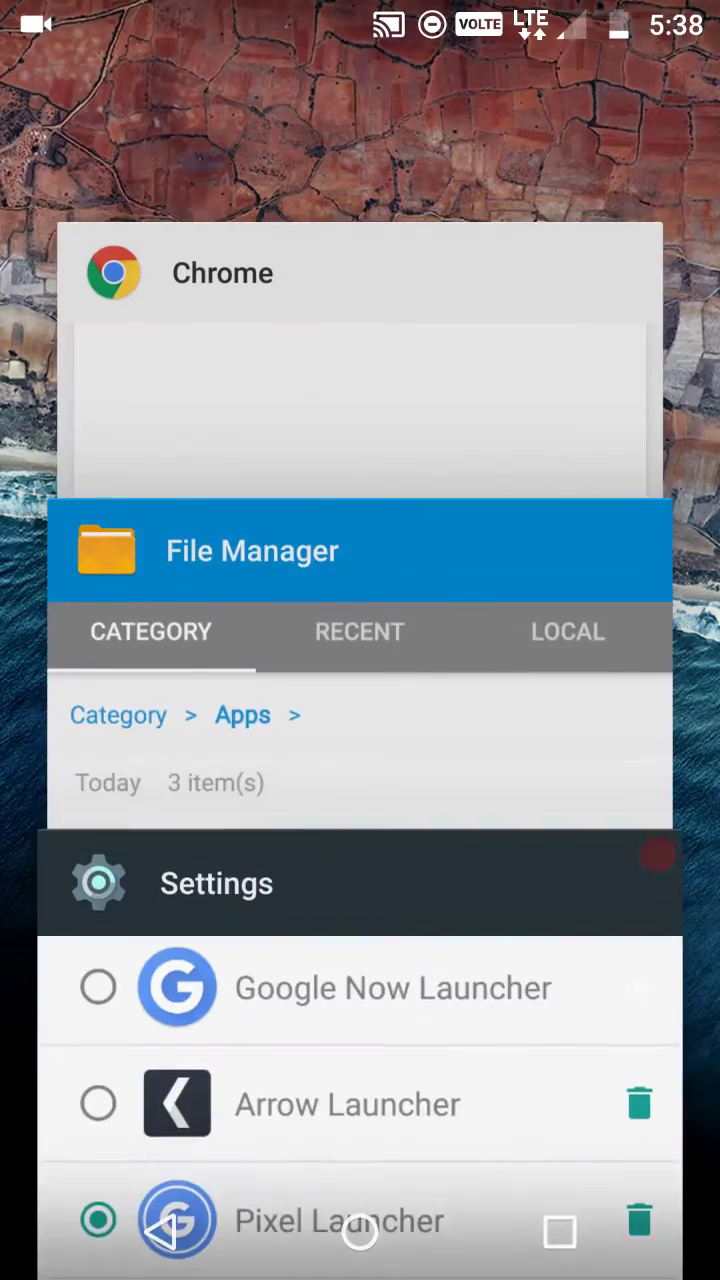
Step: Search the app drawer for 'Pla' and launch the Play Store
left_click(360, 1232)
mouse_move(657, 850)
left_mouse_down()
mouse_move(150, 850)
mouse_move(620, 850)
mouse_move(657, 650)
left_mouse_up()
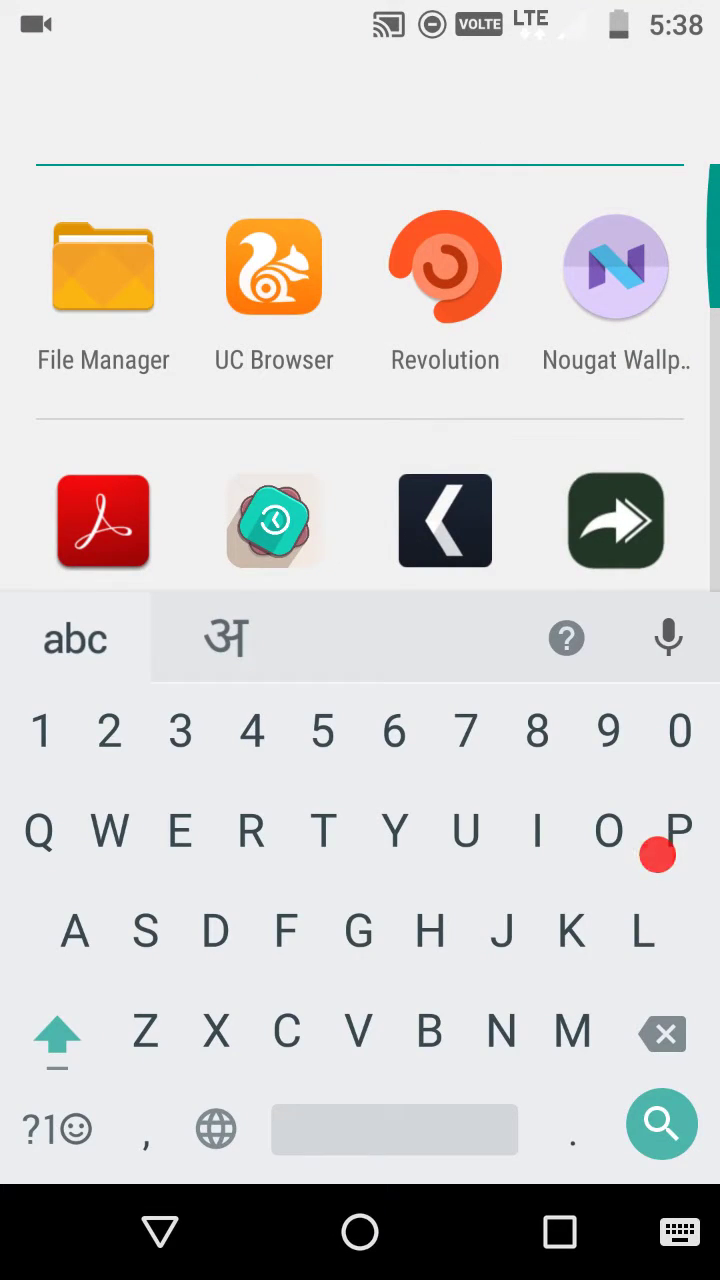
left_click_drag(657, 854, 660, 616)
type("P")
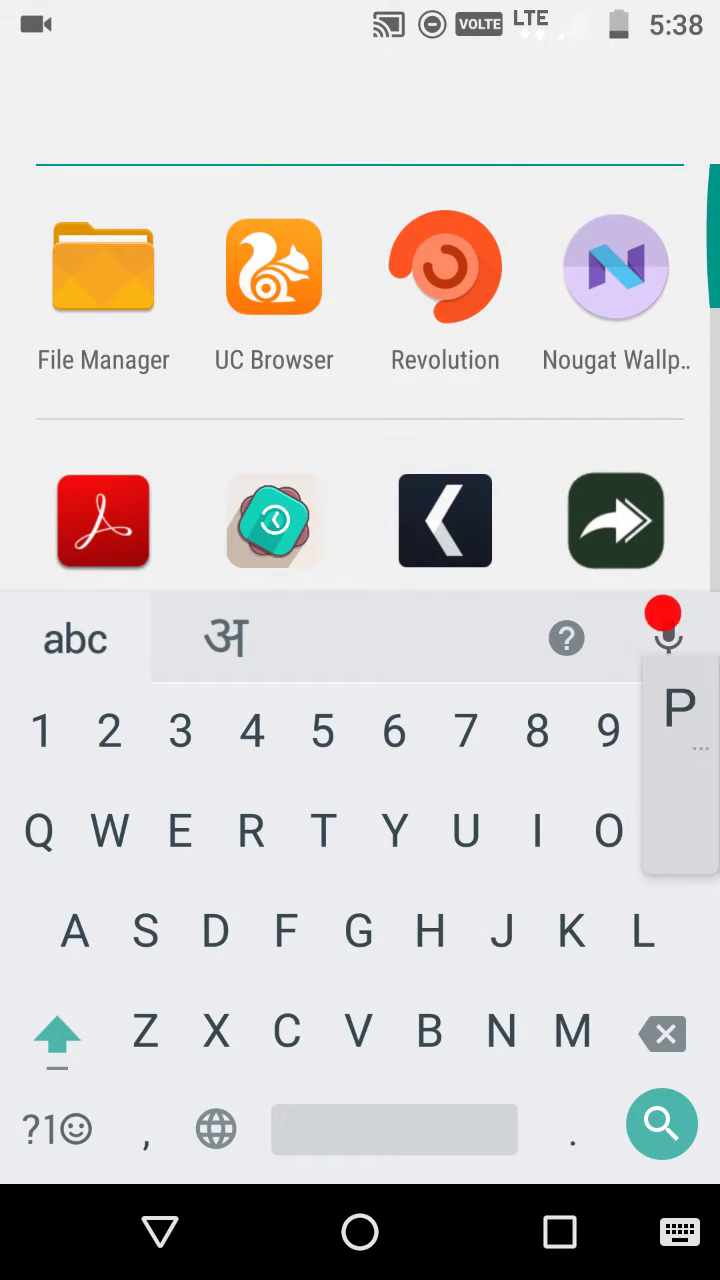
type("la")
left_click(663, 613)
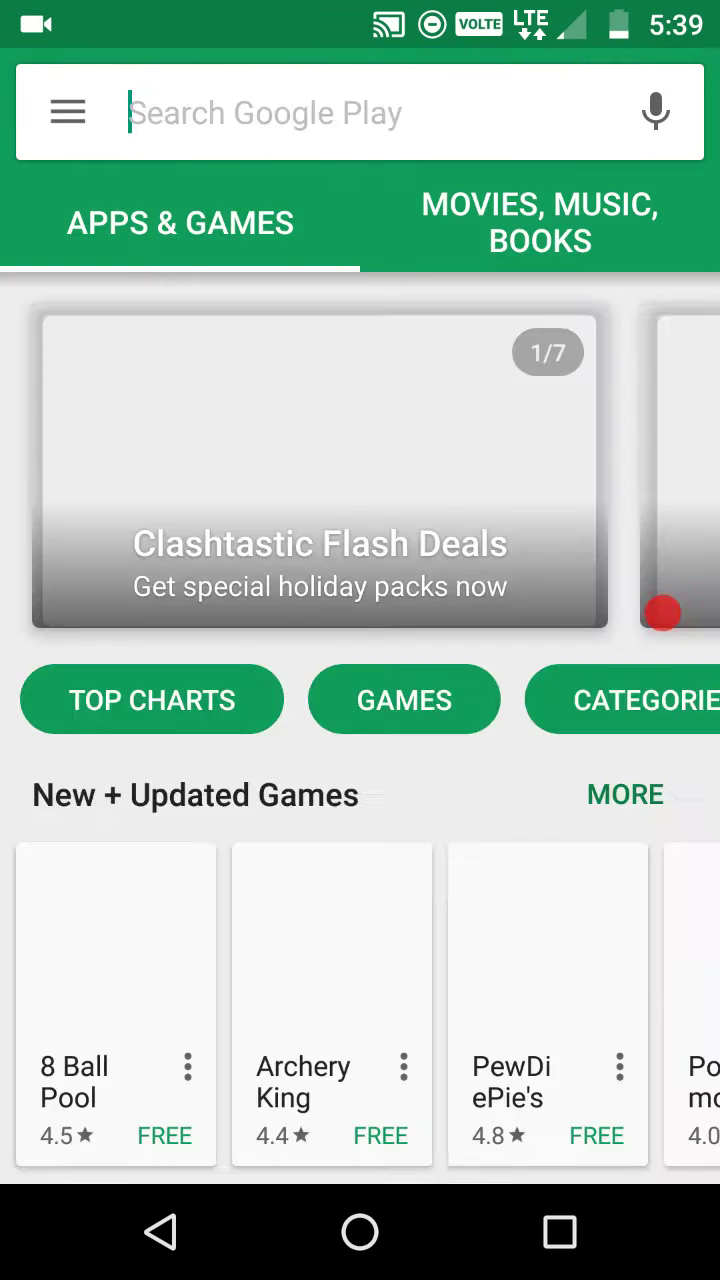
Step: Search the Play Store for 'nogat icon', fixing the 'nohat' typo
type("nohat")
key("BackSpace")
key("BackSpace")
key("BackSpace")
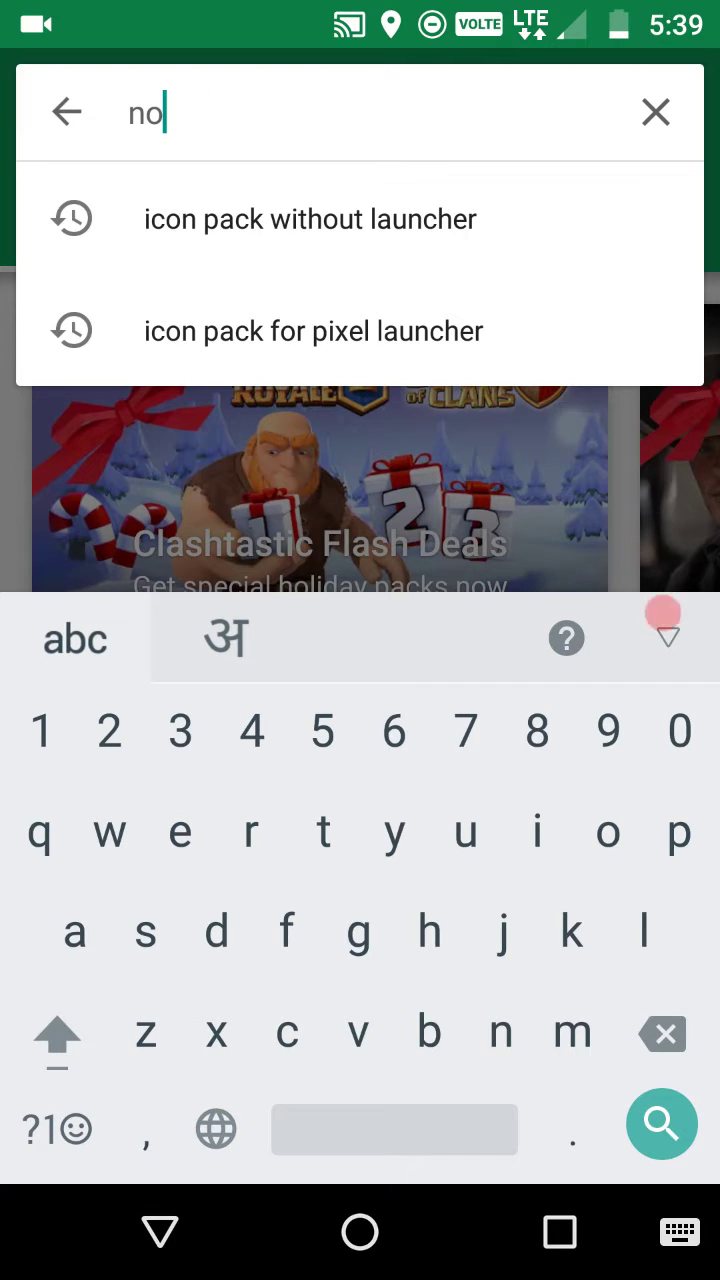
type("gat ic")
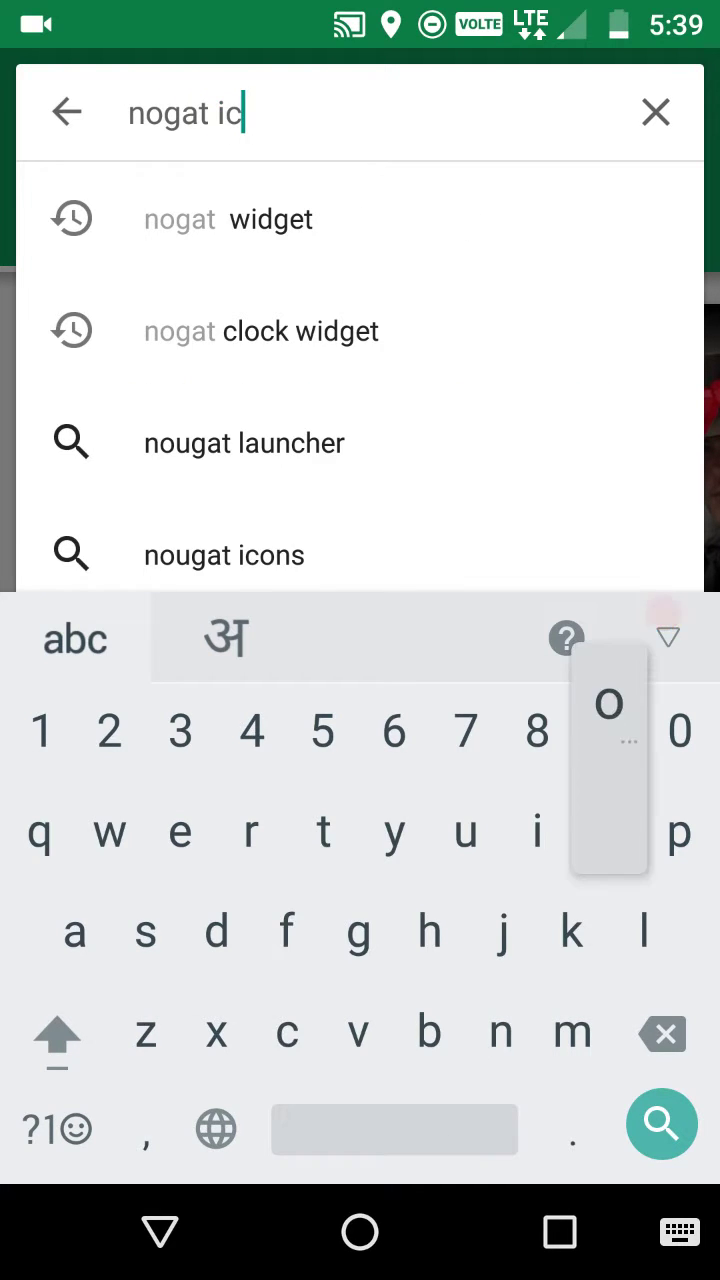
type("on")
key("Return")
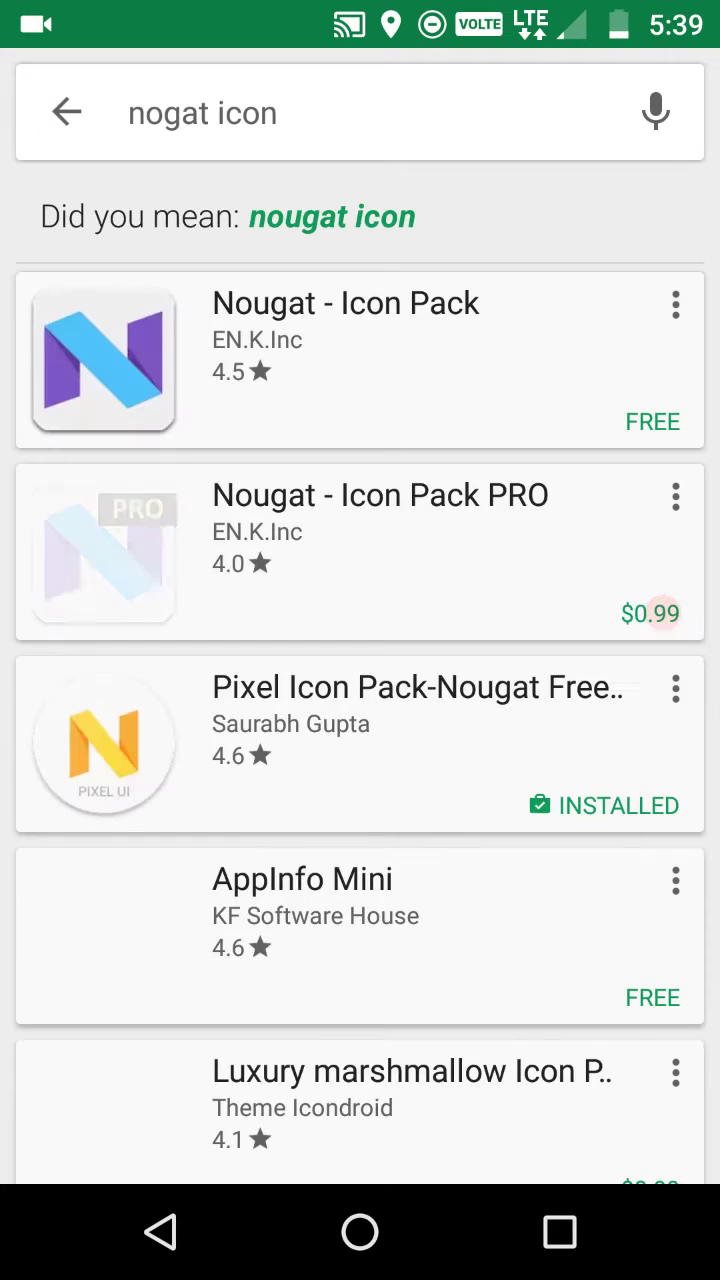
Step: Open Nougat - Icon Pack, then the installed Pixel Icon Pack-Nougat Free UI, and go Home
left_click(662, 613)
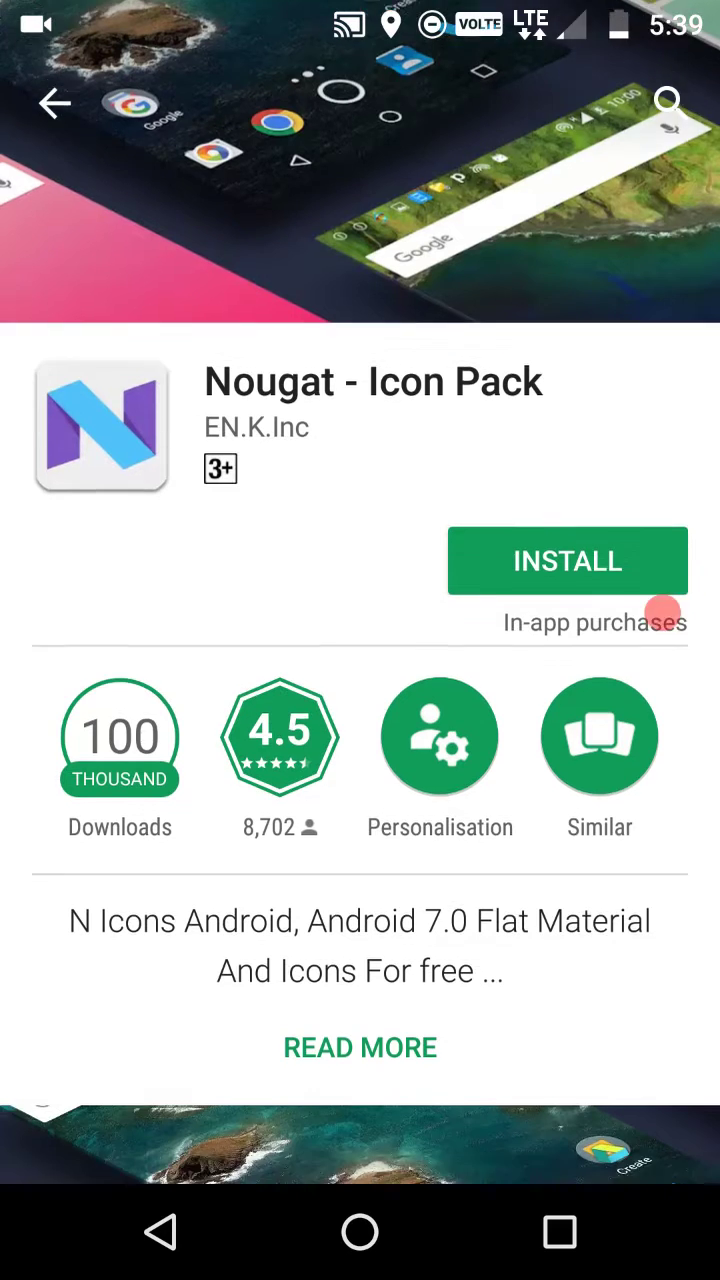
left_click(160, 1232)
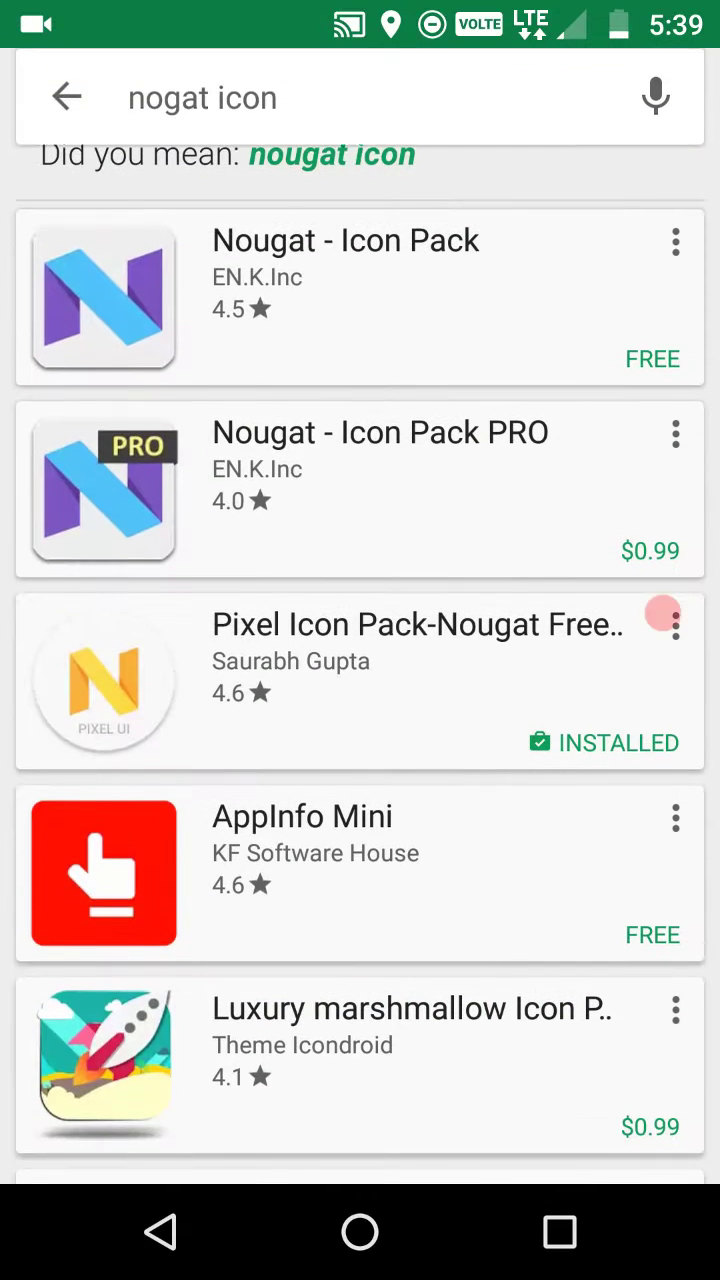
left_click(662, 612)
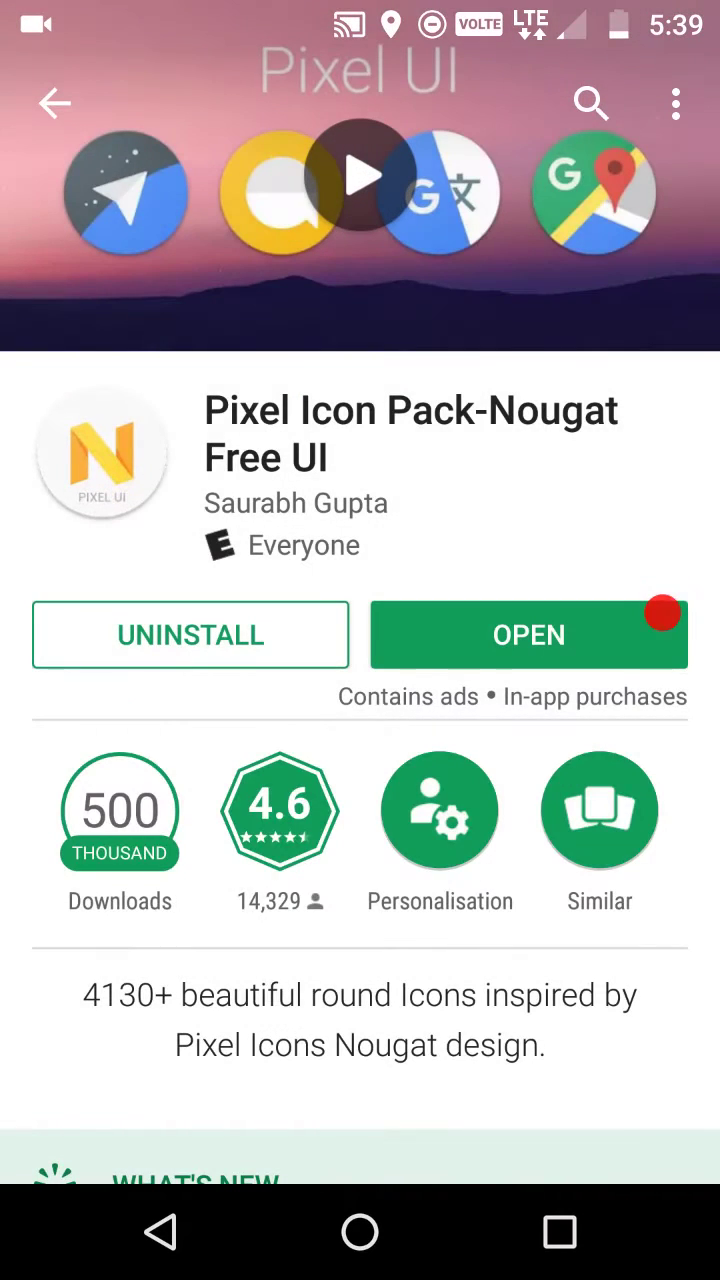
left_click(560, 1232)
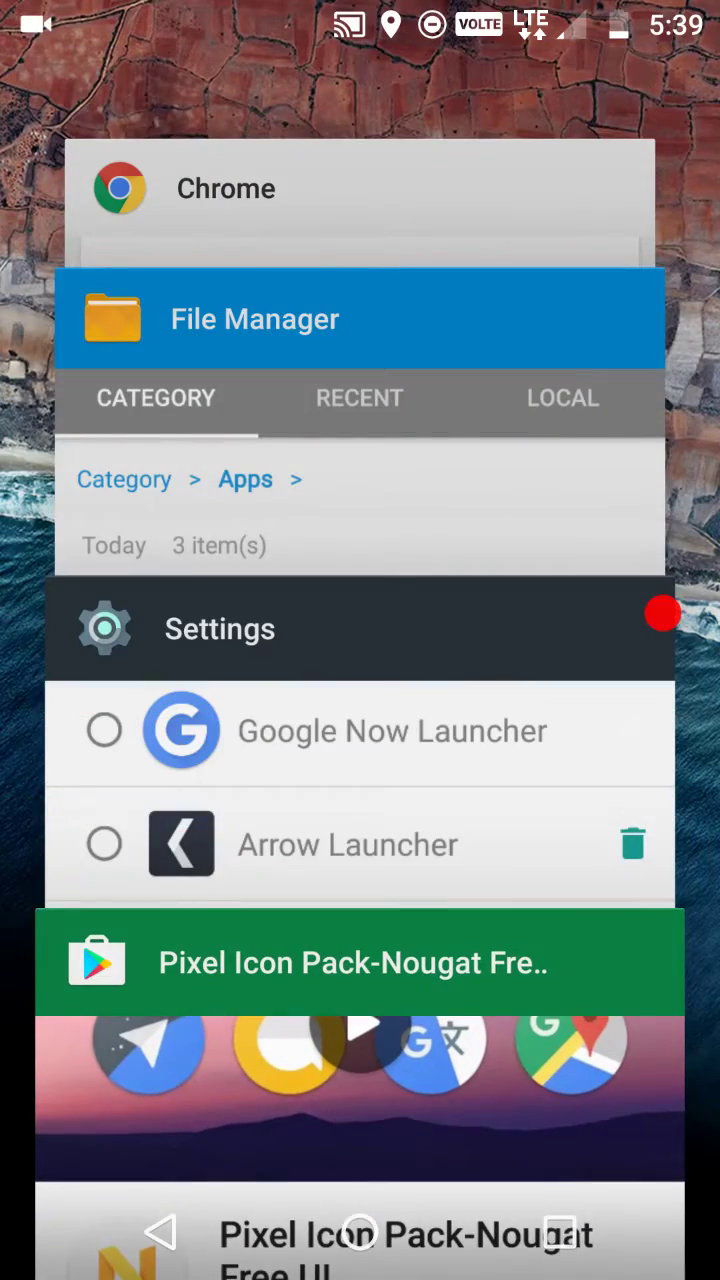
left_click(160, 1232)
left_click(360, 1232)
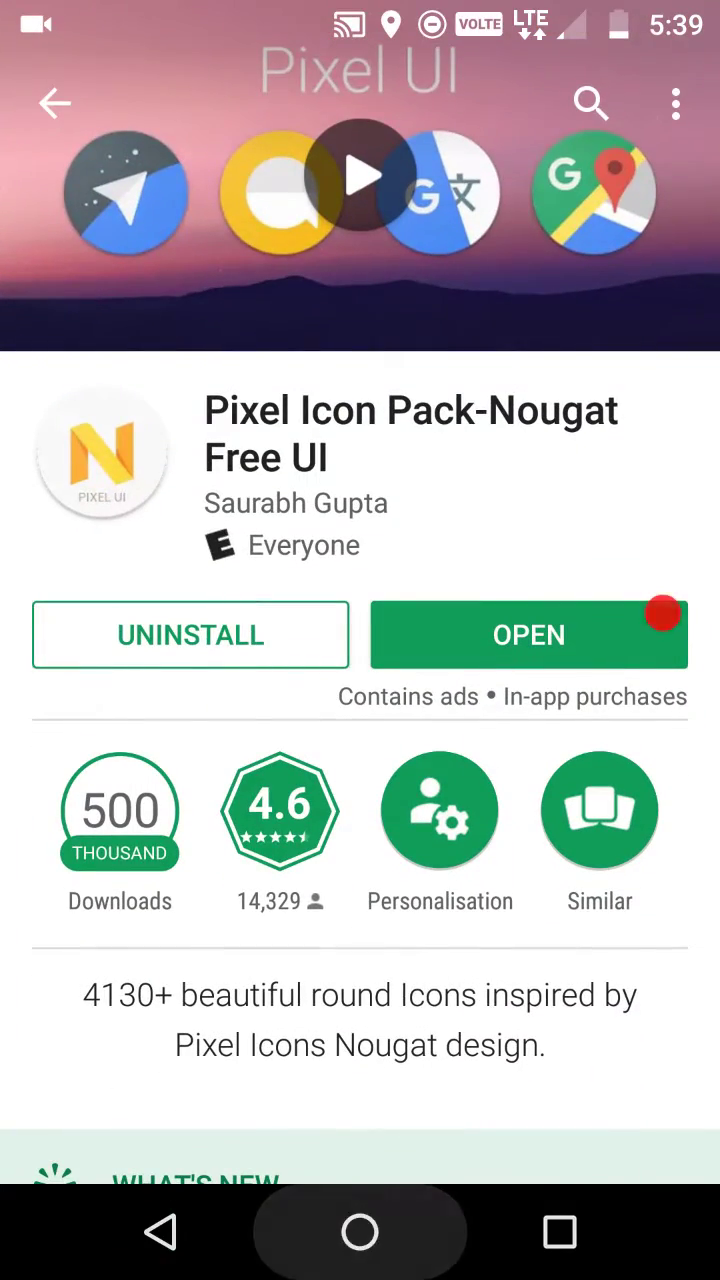
mouse_move(600, 700)
left_mouse_down()
mouse_move(150, 700)
mouse_move(600, 700)
left_mouse_up()
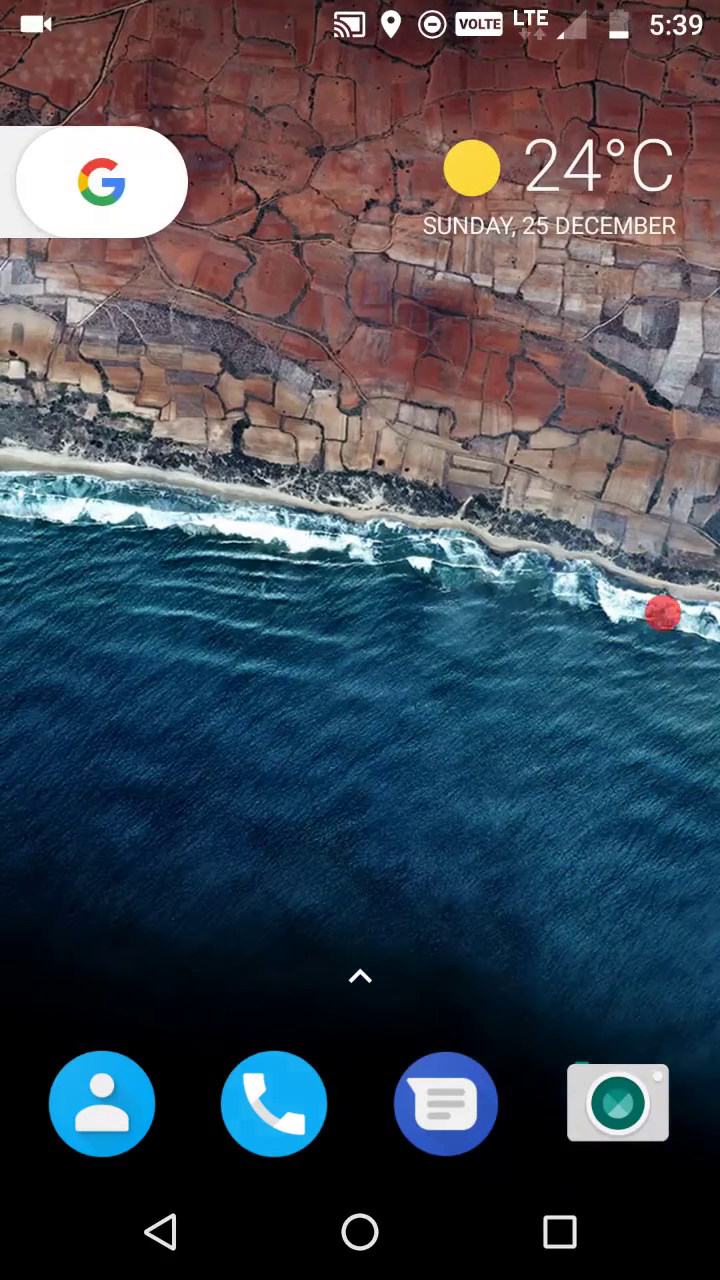
left_click_drag(360, 900, 360, 300)
left_click(360, 143)
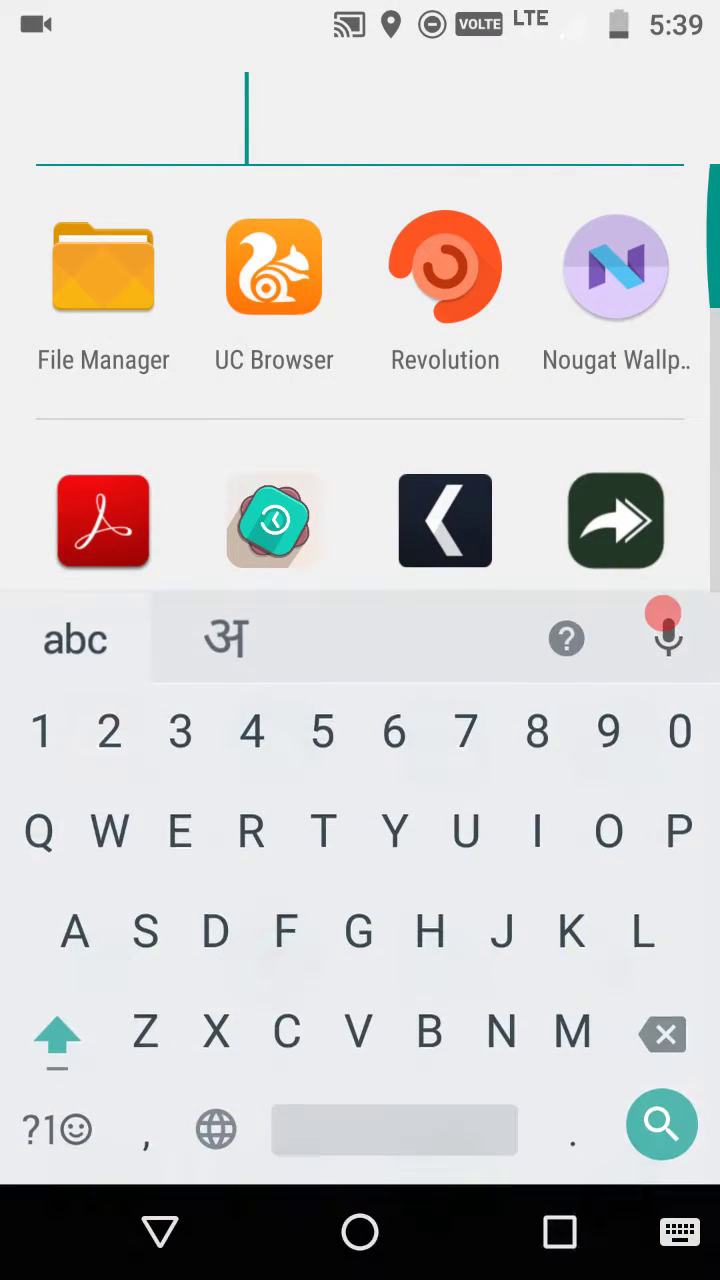
type("Icon")
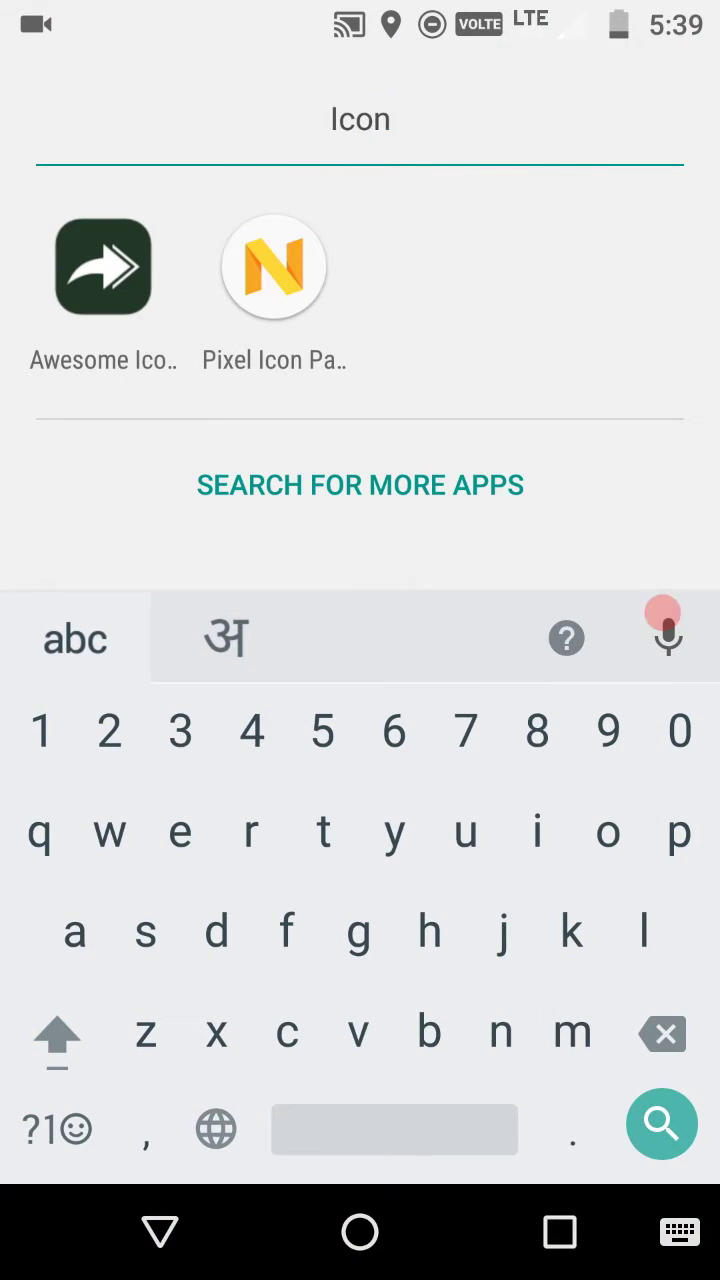
left_click(273, 265)
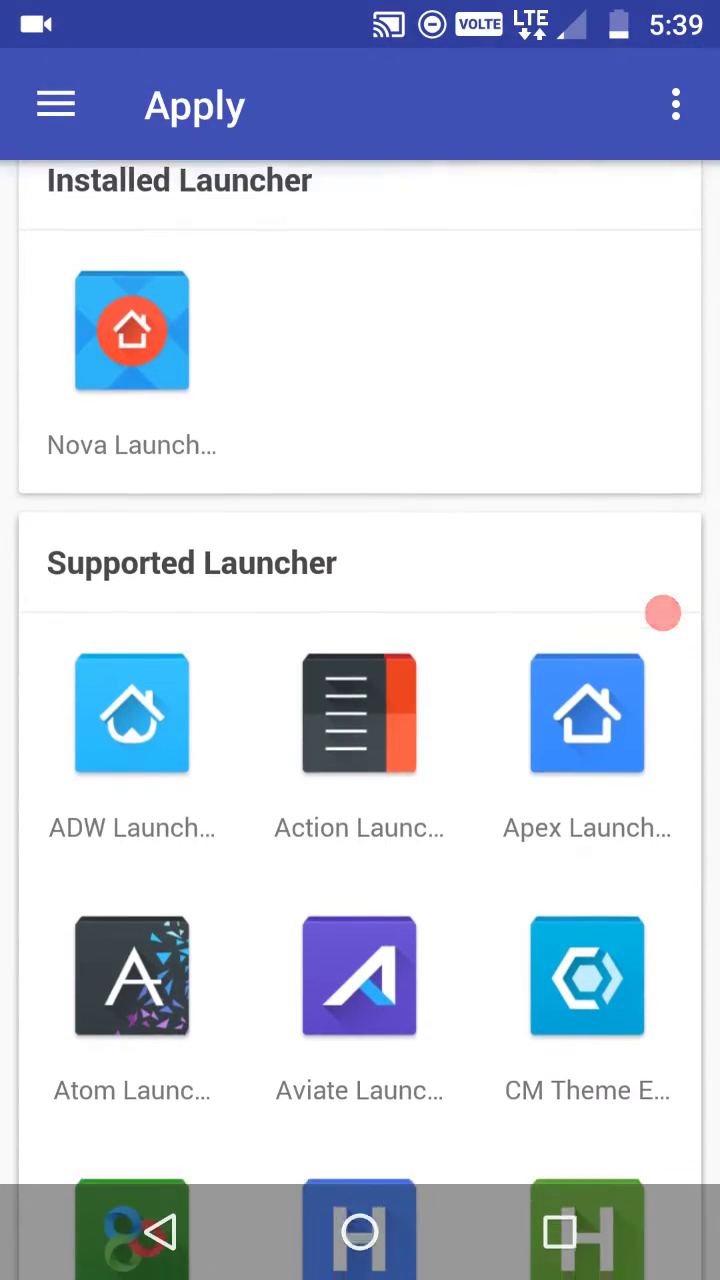
scroll(360, 720, "down", 5)
left_click(360, 1232)
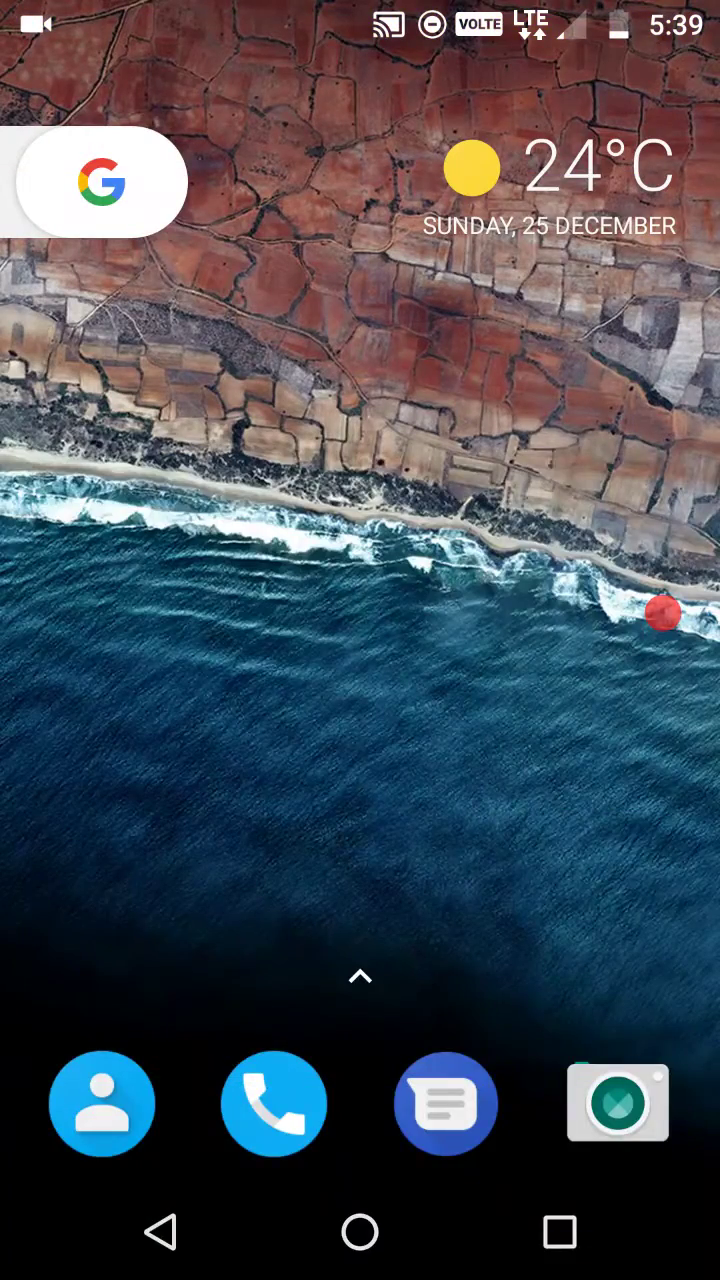
Step: Browse the home pages, then launch Play Store by searching the app drawer for 'Pla'
left_click_drag(662, 612, 180, 610)
mouse_move(700, 610)
left_mouse_down()
mouse_move(180, 608)
mouse_move(660, 610)
left_mouse_up()
left_click_drag(180, 610, 660, 610)
left_click_drag(663, 900, 663, 608)
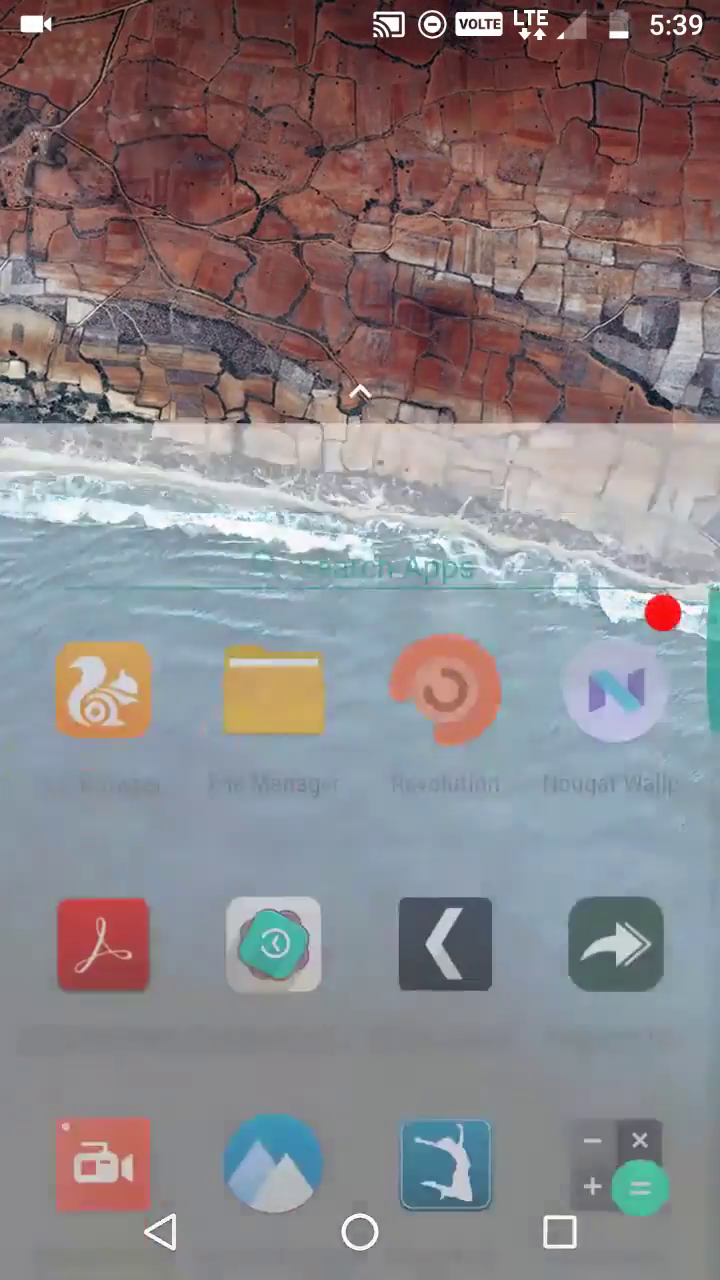
left_click_drag(663, 850, 663, 612)
type("Pl")
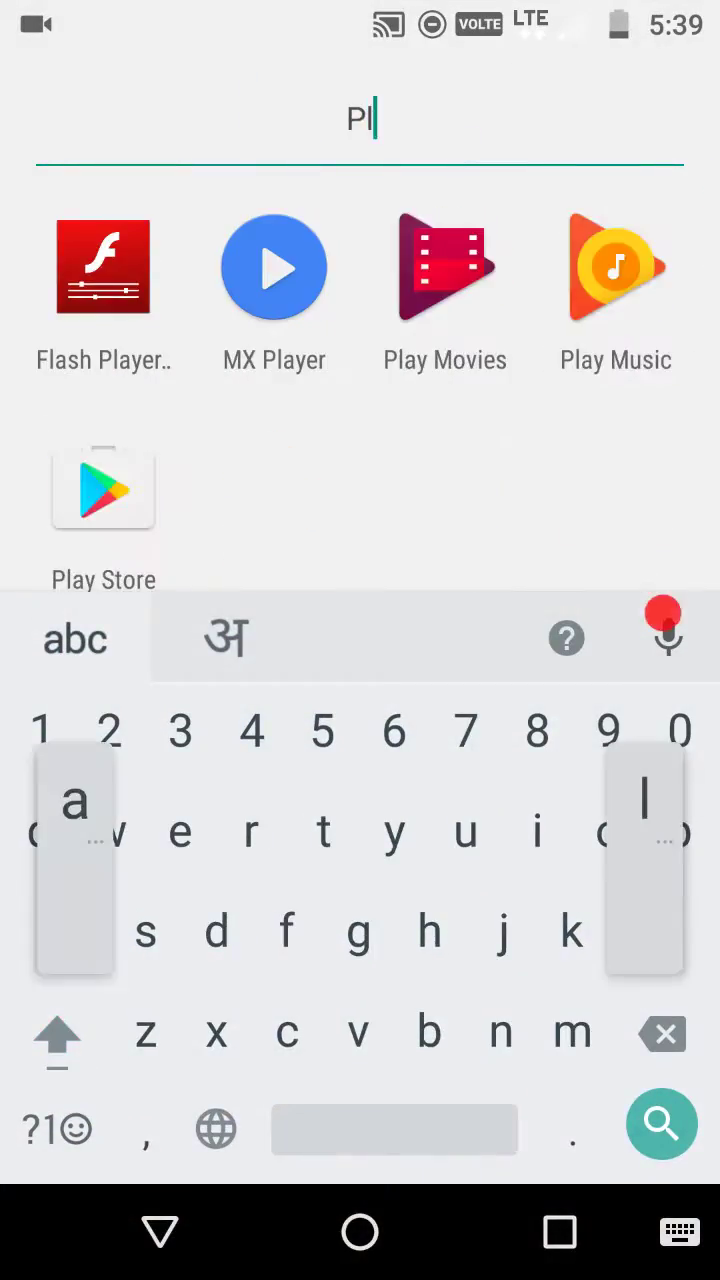
type("a")
left_click(100, 495)
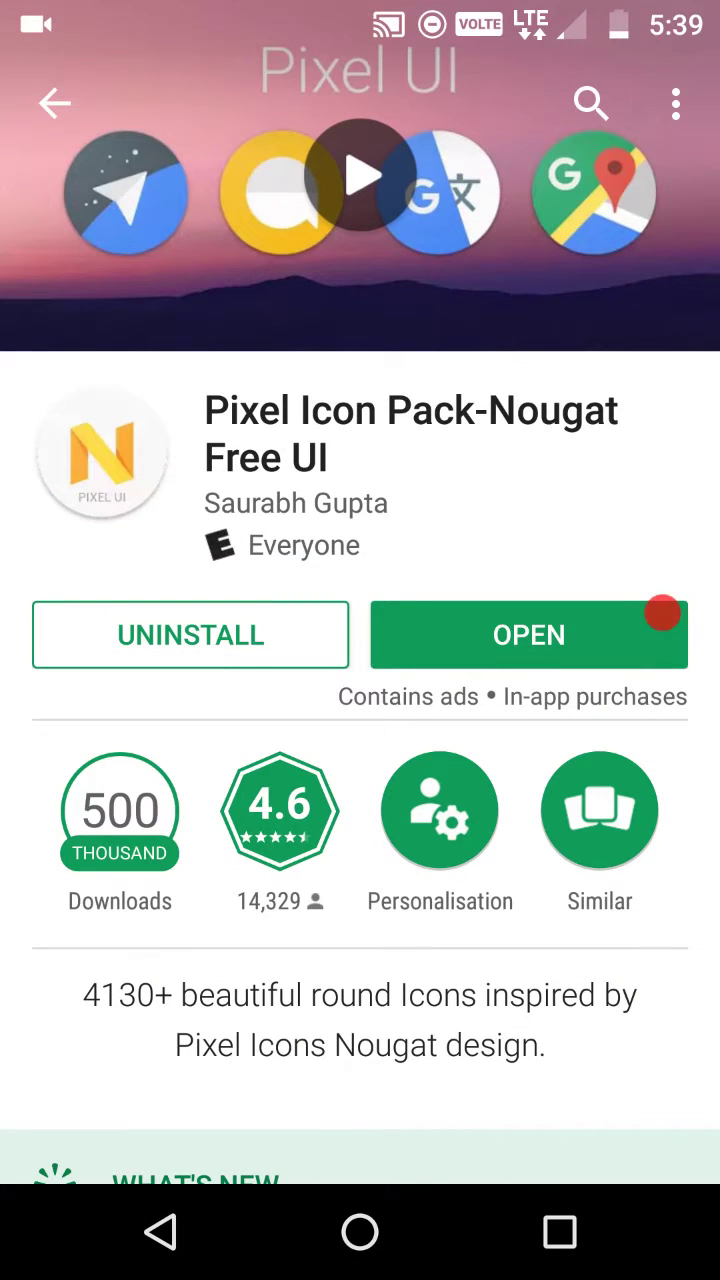
Step: Search the store for 'awesome icon', open the installed Awesome icons page, and go Home
left_click(55, 103)
left_click(243, 114)
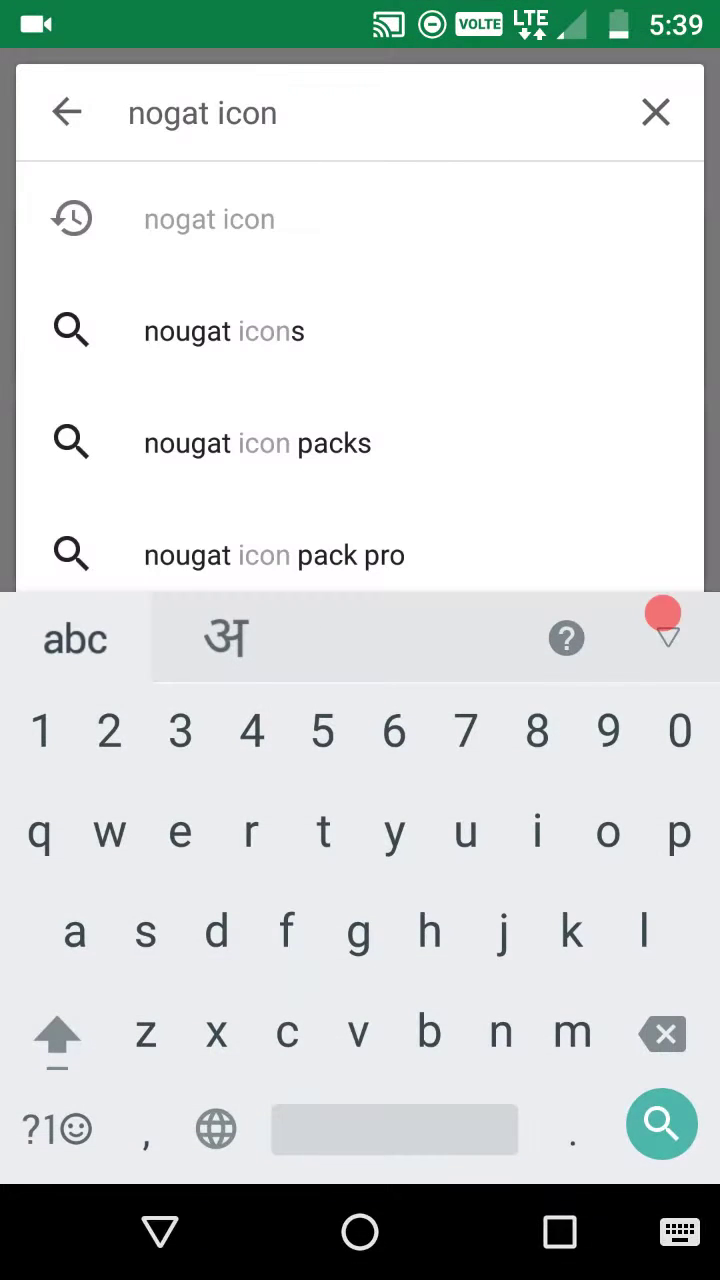
left_click(654, 113)
type("aw")
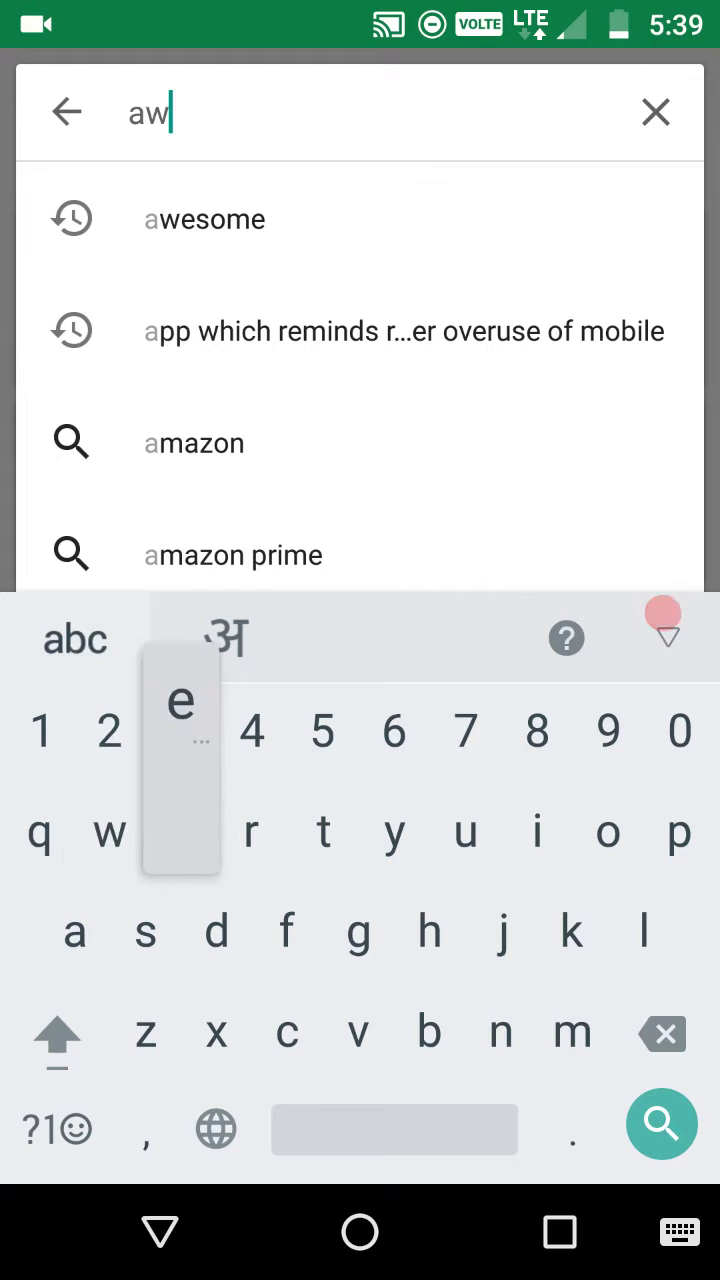
type("e")
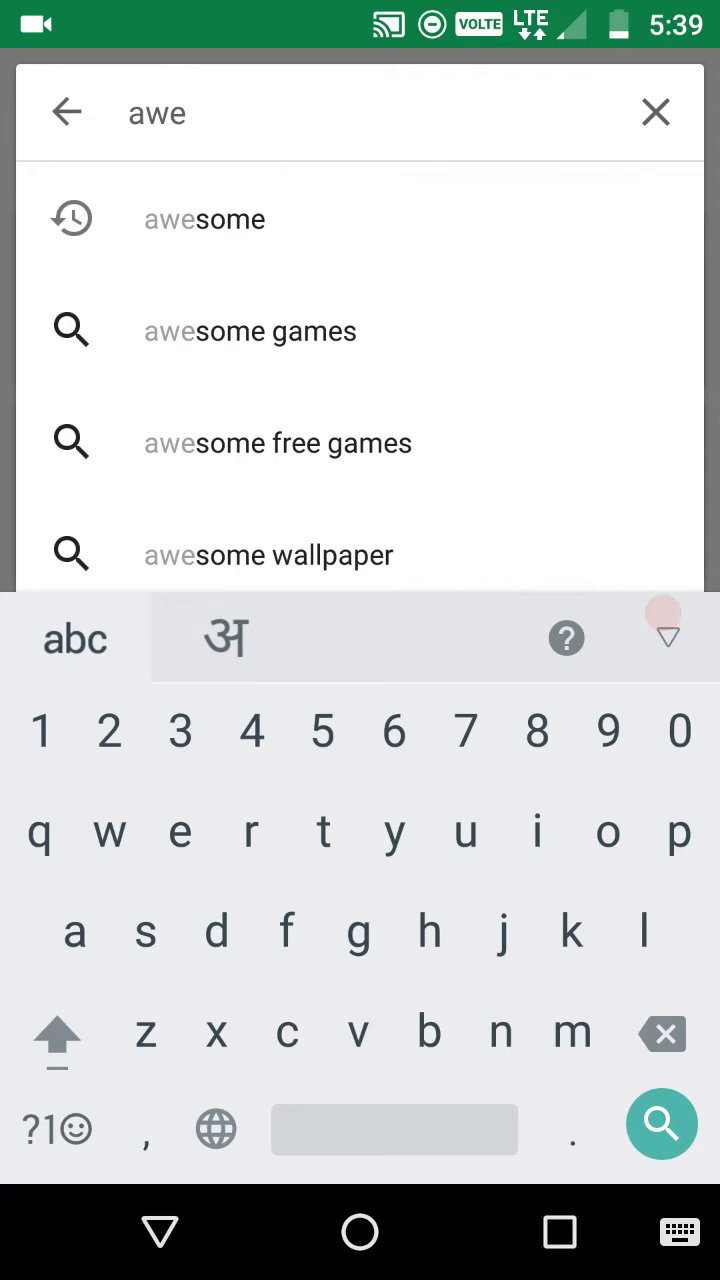
type("some icon")
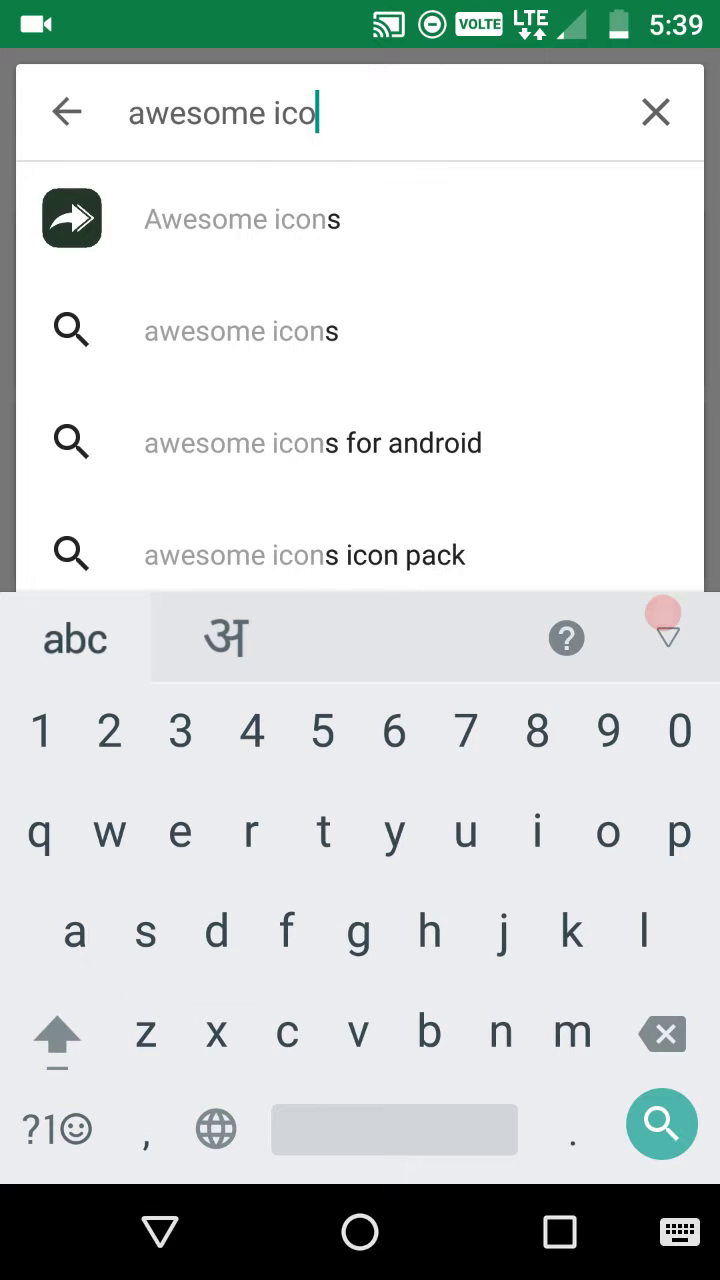
left_click(242, 219)
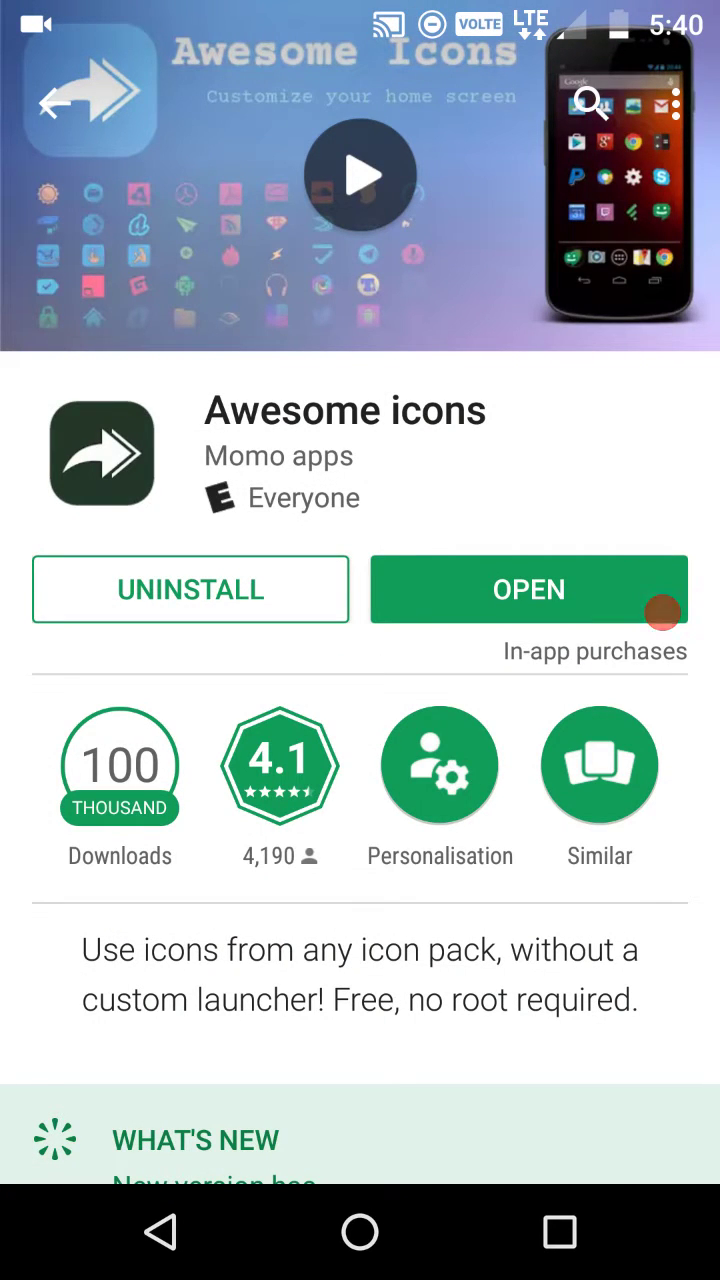
left_click(360, 1232)
Step: Launch Awesome Icons by searching the app drawer for 'Awe' and scroll its app list
left_click_drag(360, 1000, 360, 500)
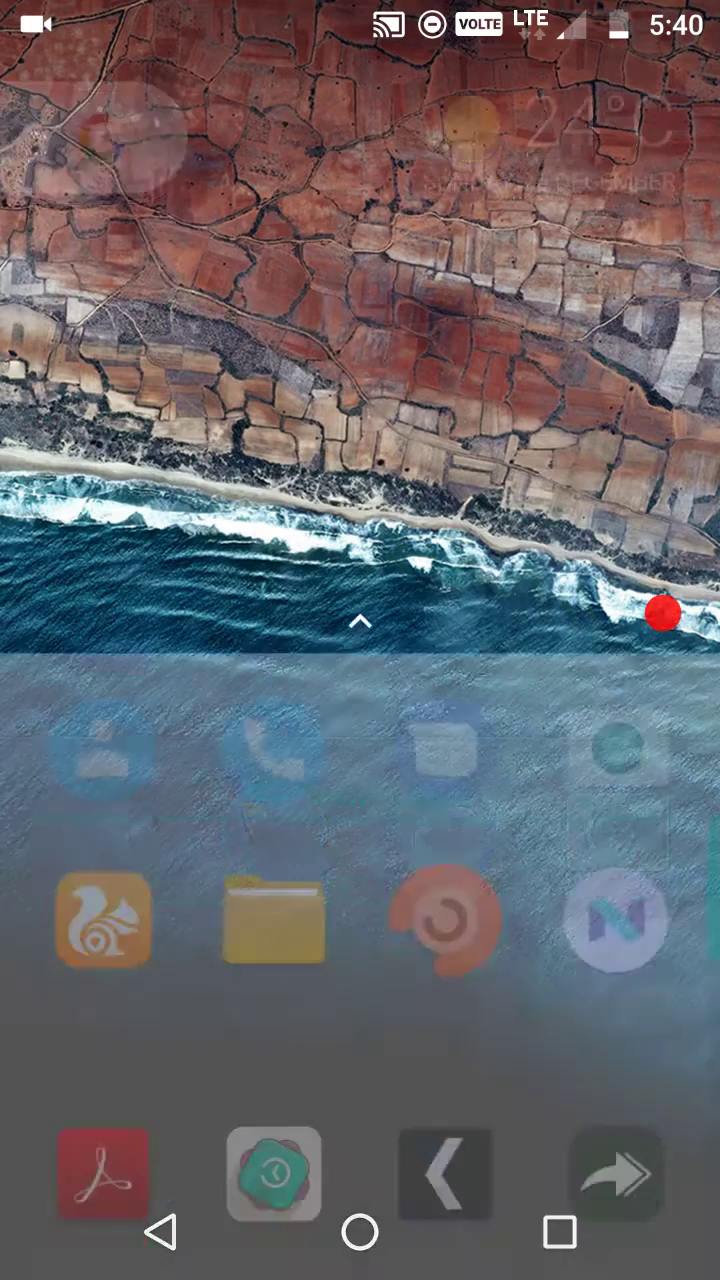
left_click(385, 143)
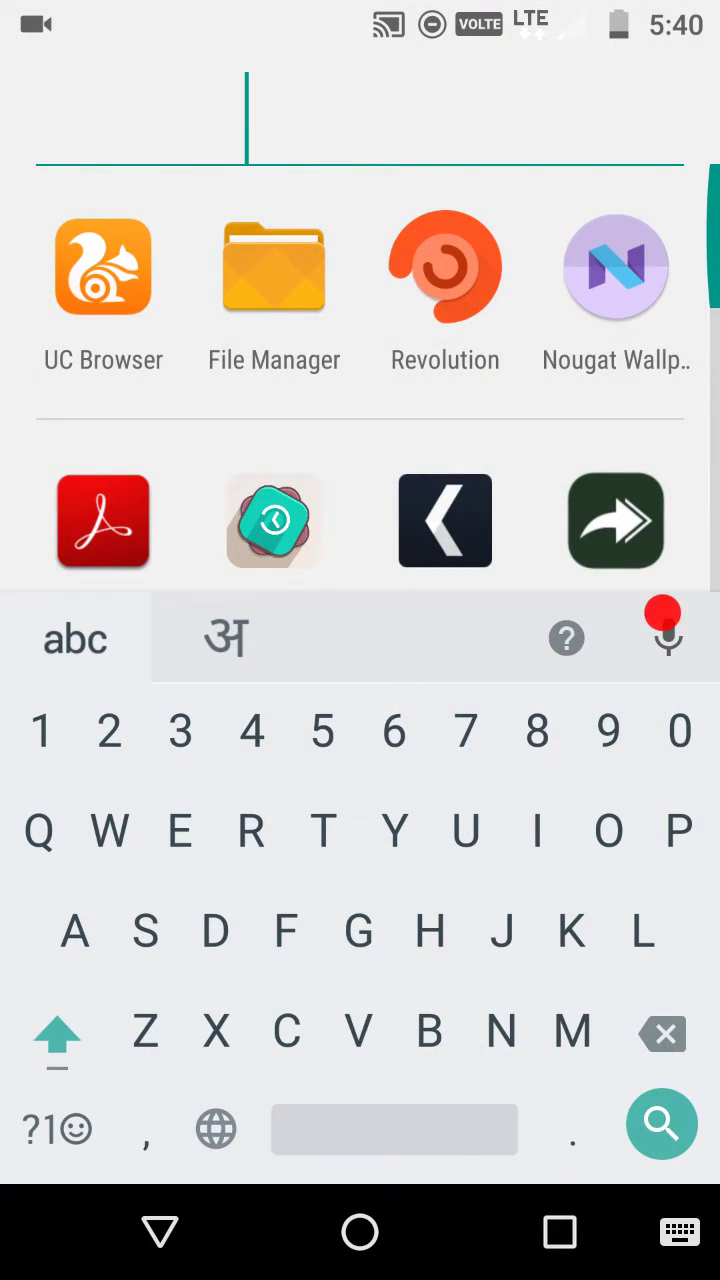
type("Awe")
left_click(103, 266)
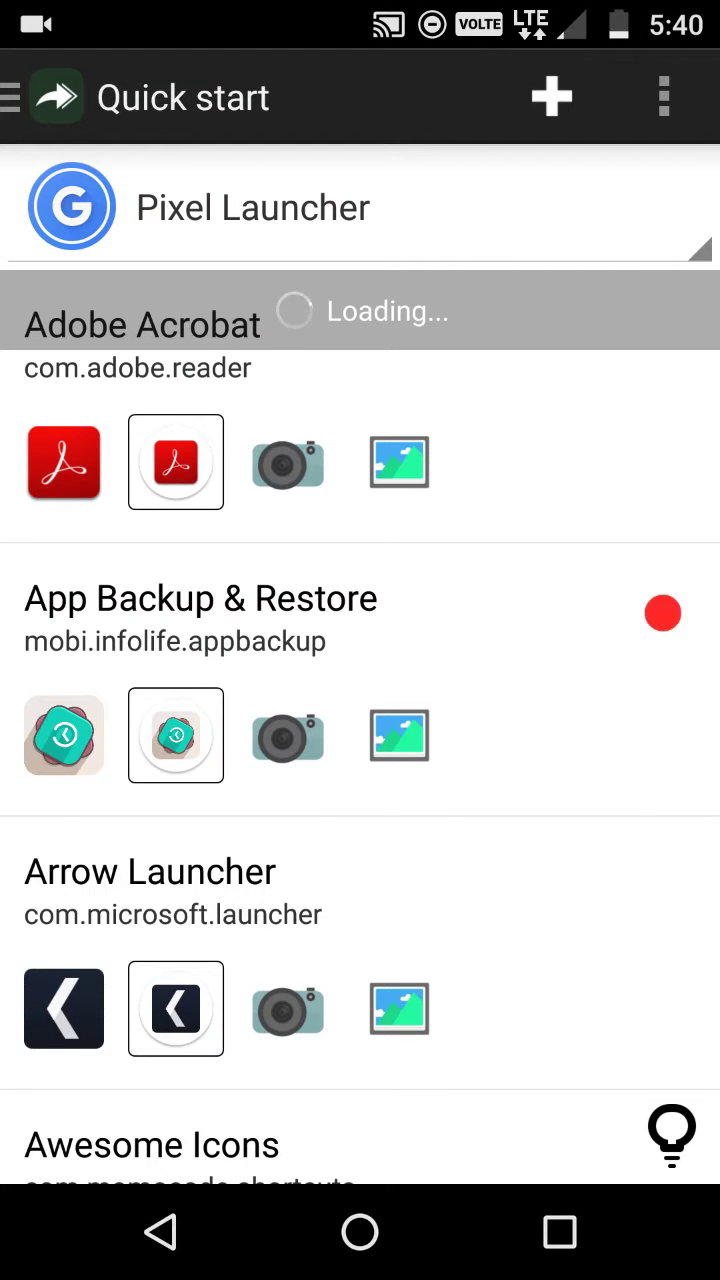
scroll(663, 613, "down", 1)
scroll(663, 613, "down", 2)
scroll(663, 613, "down", 2)
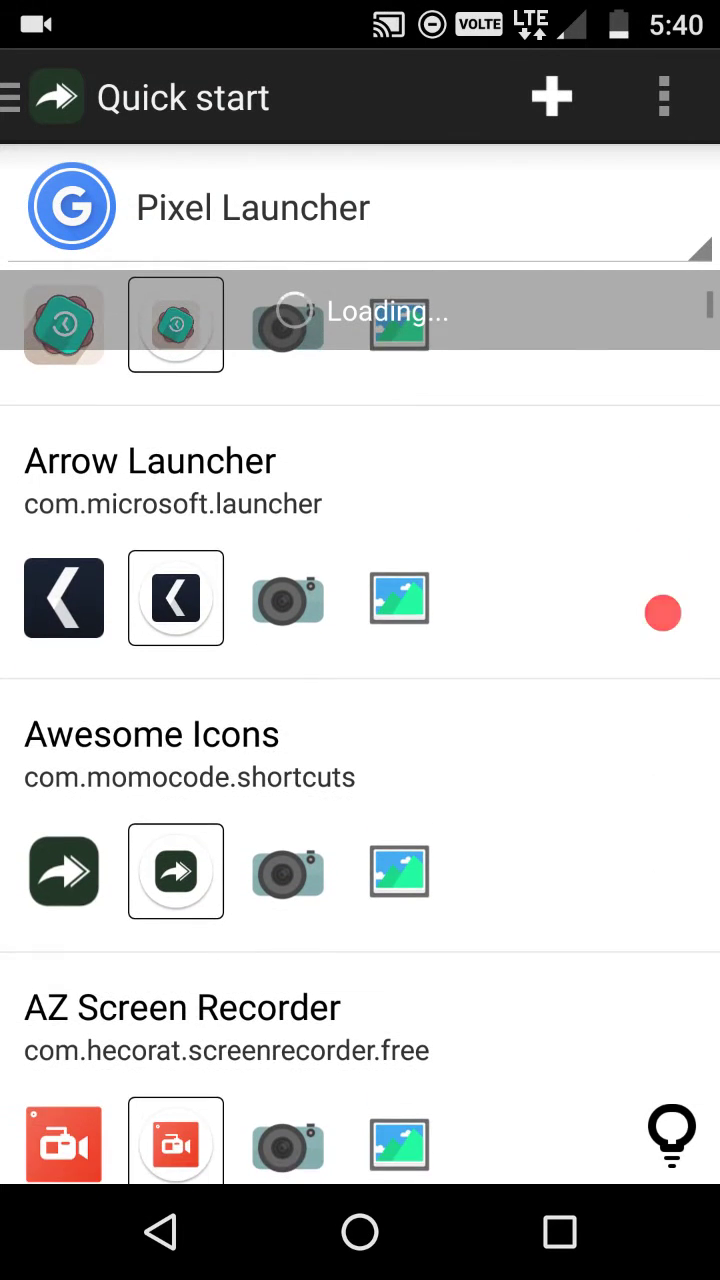
scroll(663, 613, "down", 2)
scroll(663, 613, "down", 5)
scroll(663, 613, "down", 5)
scroll(663, 613, "down", 2)
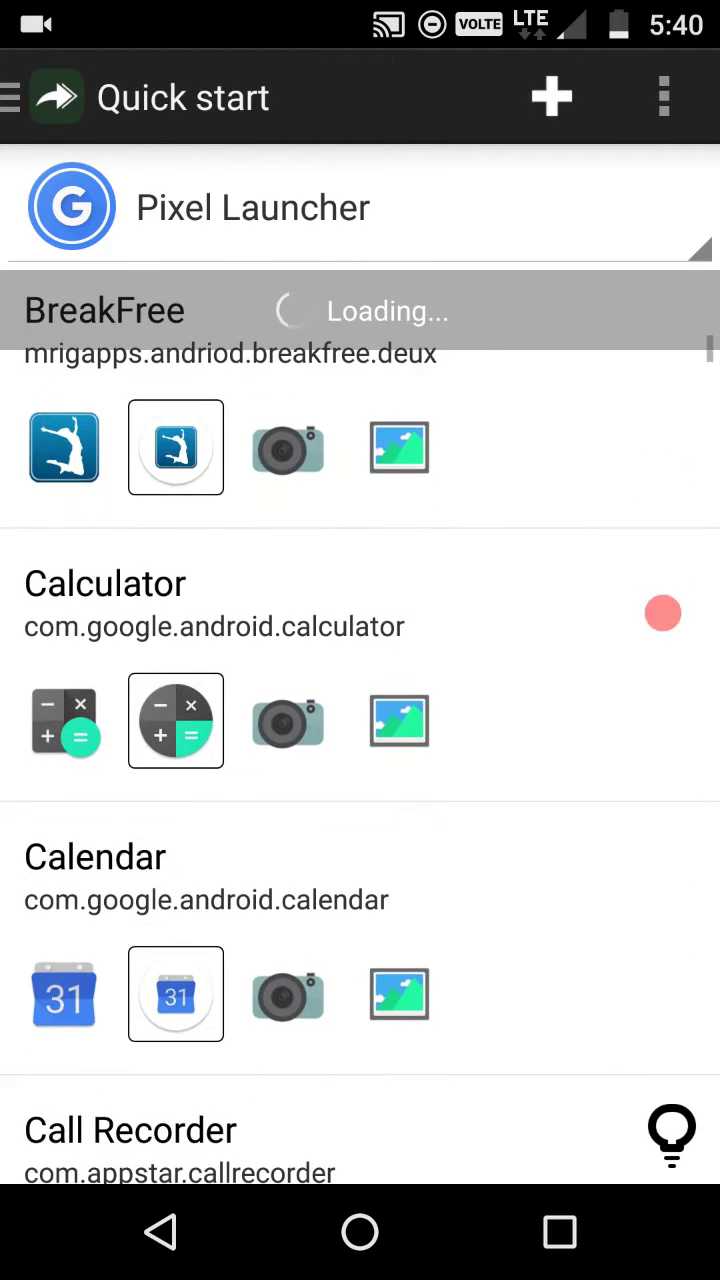
Step: Give the Calculator shortcut the round Pixel Icon Pack calculator icon and confirm with OK
left_click(663, 613)
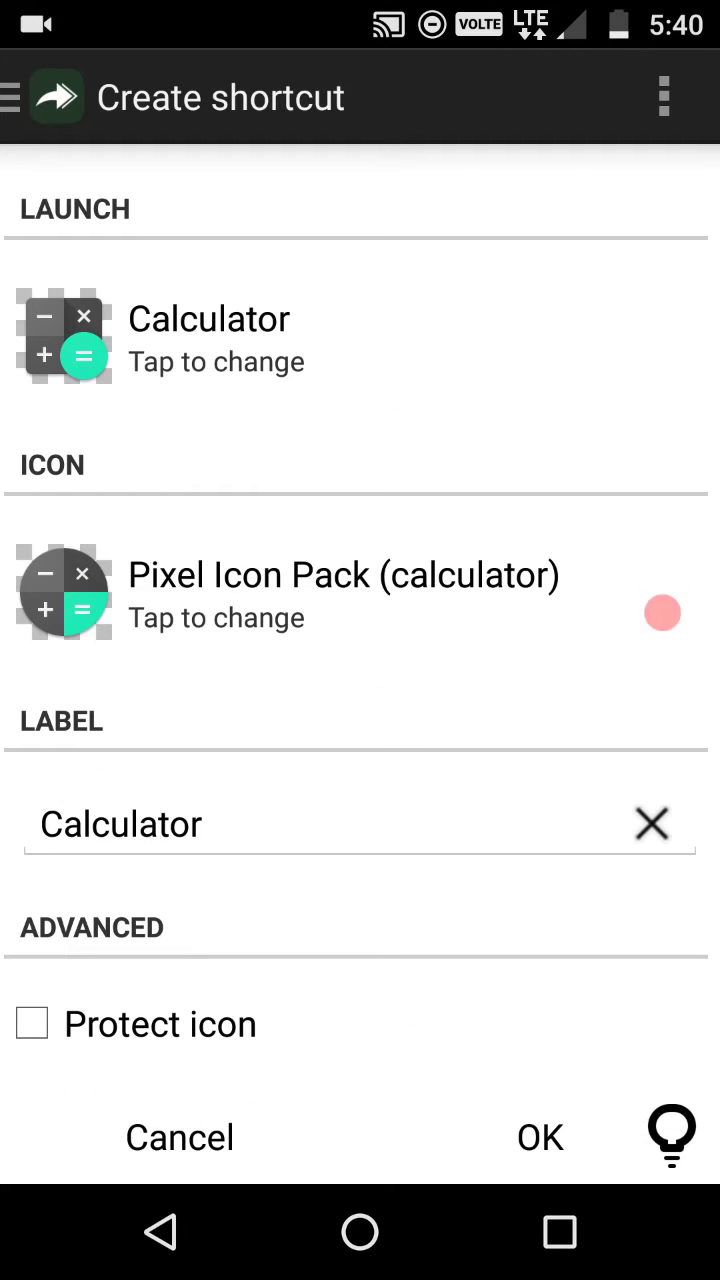
left_click(660, 614)
left_click(663, 613)
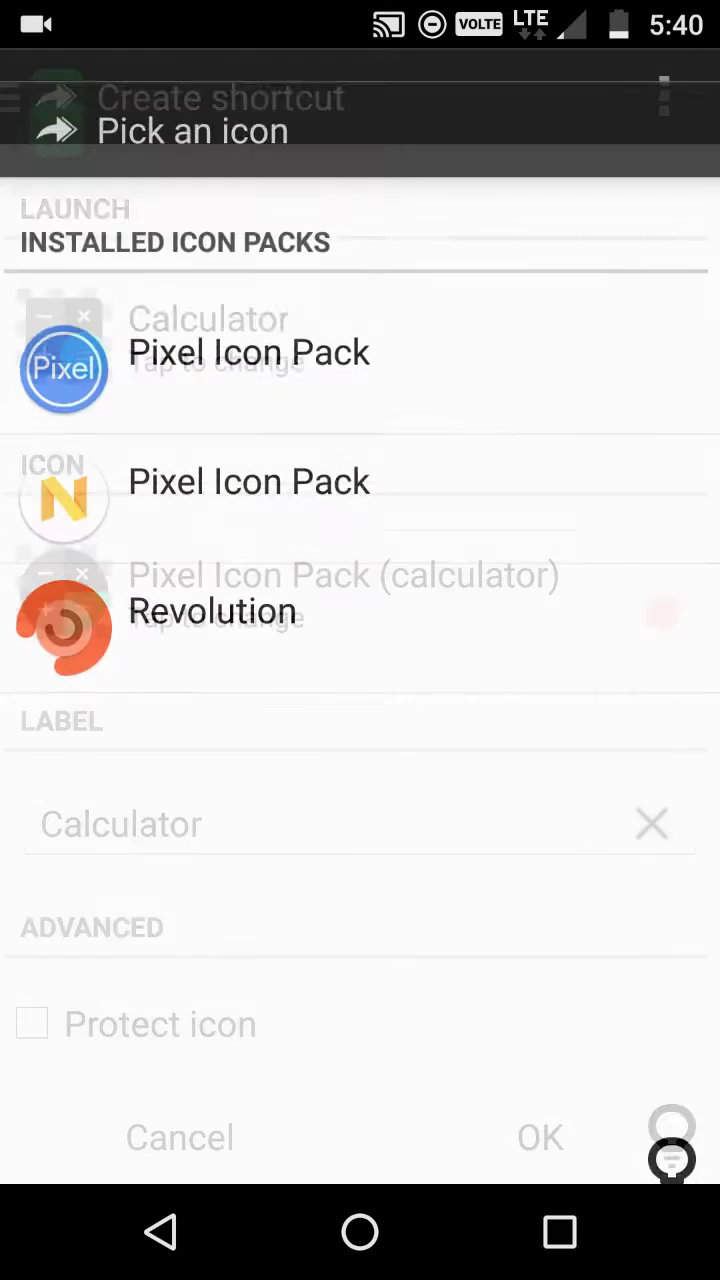
left_click(663, 613)
left_click(206, 300)
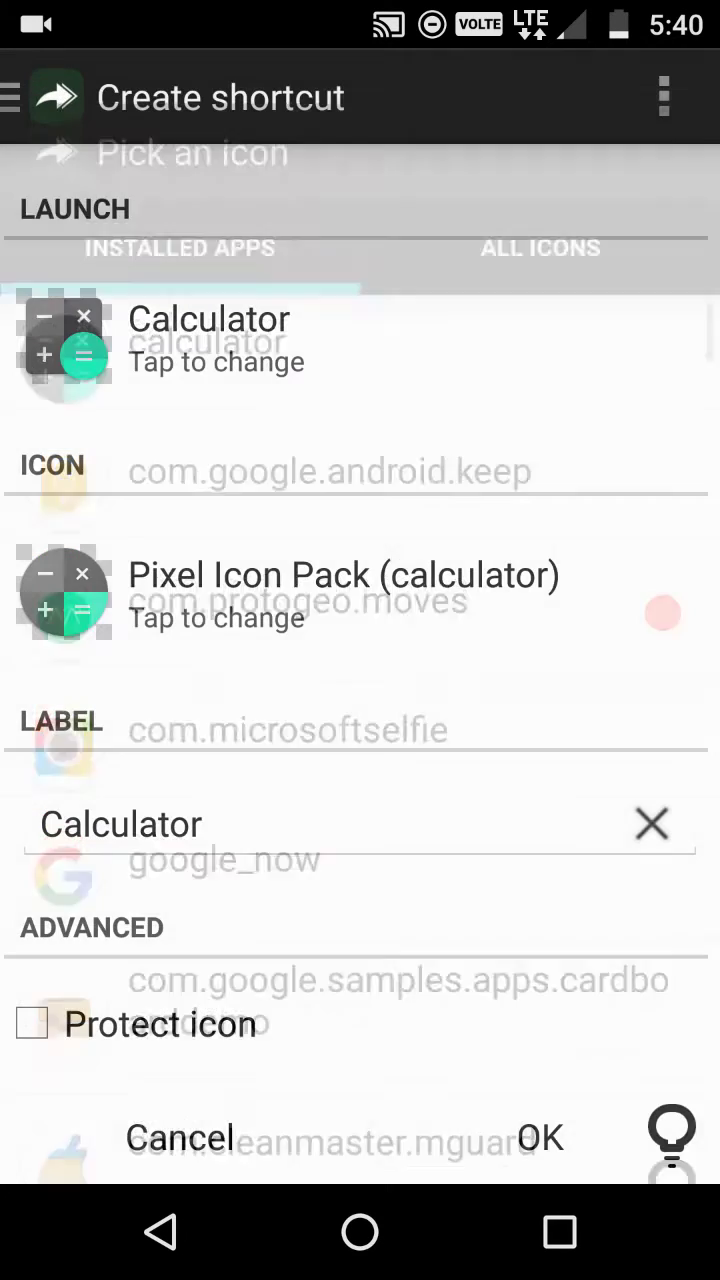
left_click(540, 1137)
left_click(360, 1232)
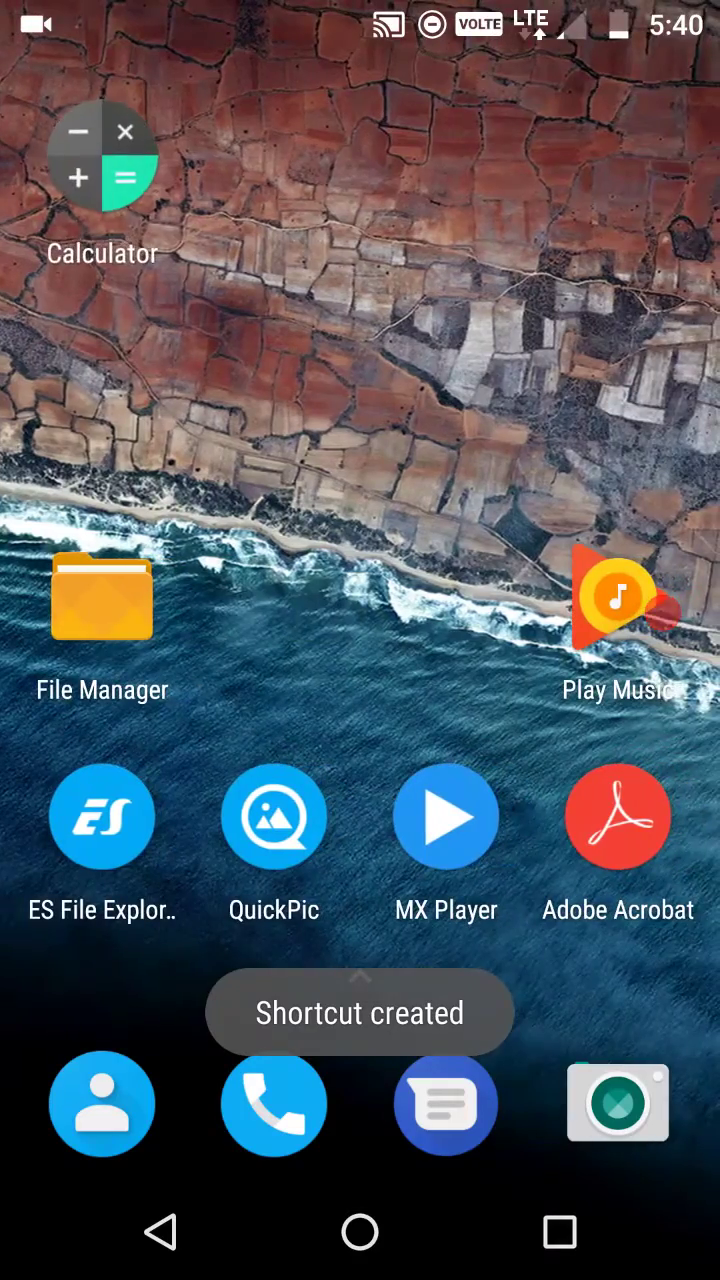
Step: Drag the round Calculator shortcut to the left of the main home page, just above the dock
mouse_move(102, 157)
left_mouse_down()
mouse_move(112, 808)
mouse_move(150, 815)
left_mouse_up()
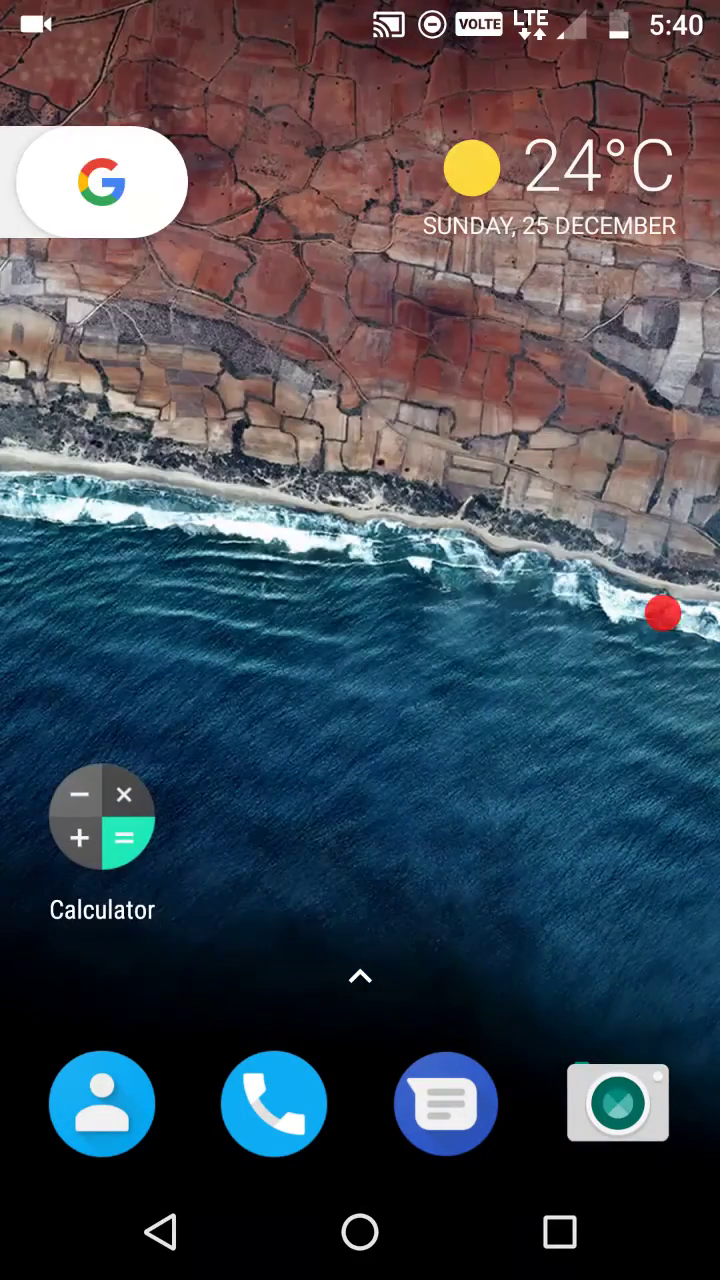